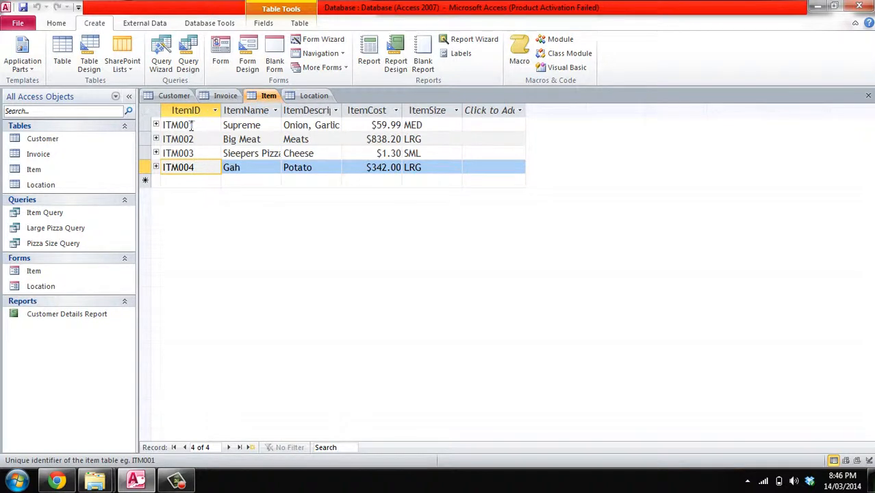
# - Create a form based on the Item table
pyautogui.doubleClick(207, 128)
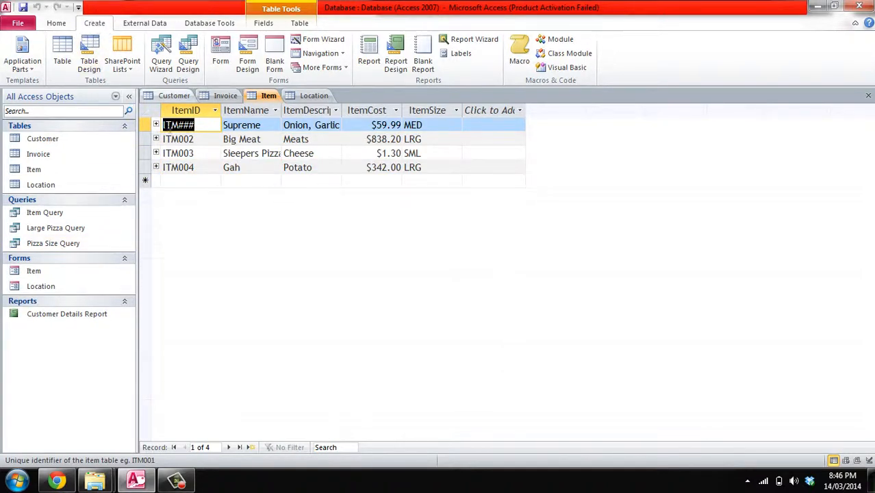
pyautogui.click(220, 53)
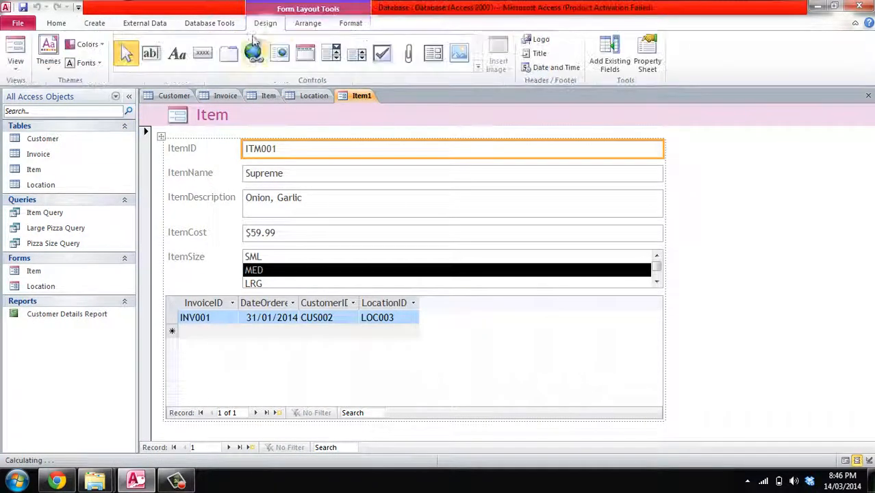
# - Examine the additional form types, the Form Wizard's field choices for the Item table, and the navigation form layouts
pyautogui.click(127, 25)
pyautogui.click(189, 23)
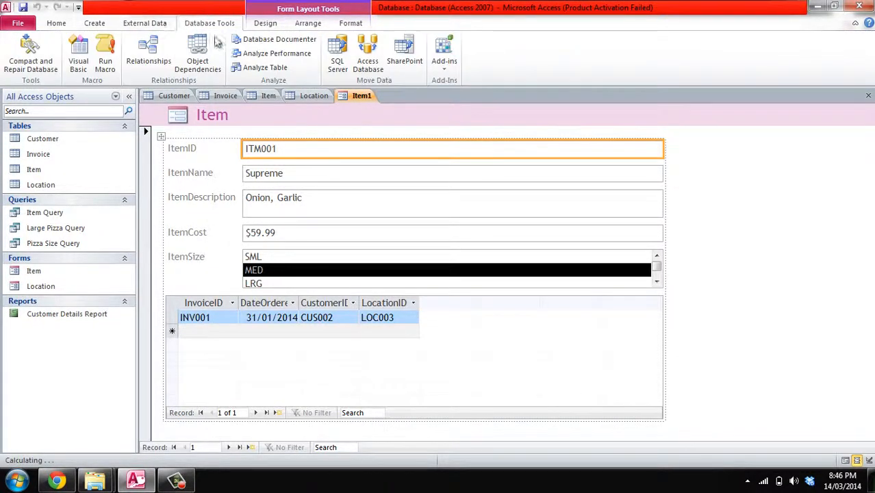
pyautogui.click(149, 22)
pyautogui.click(90, 26)
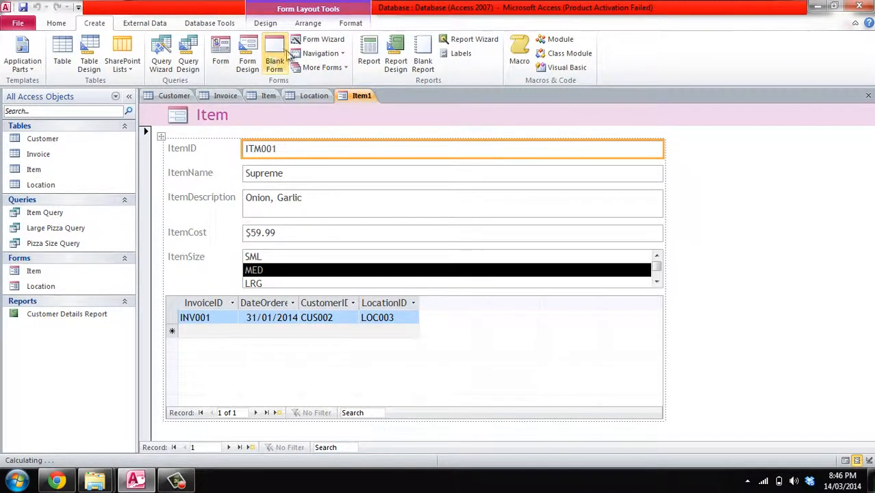
pyautogui.click(319, 67)
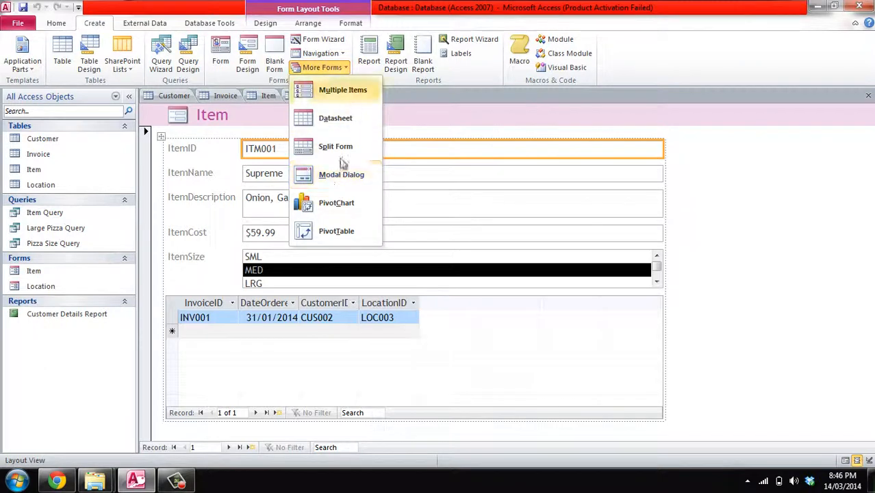
pyautogui.click(335, 41)
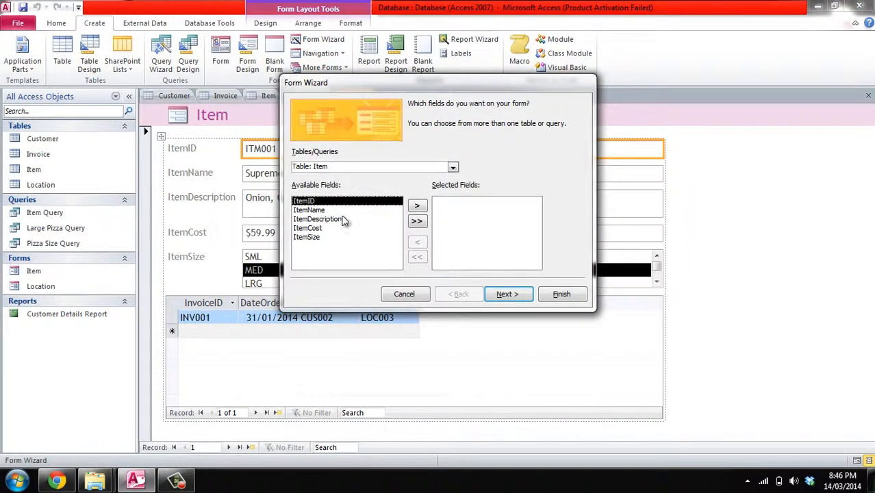
pyautogui.click(404, 294)
pyautogui.click(314, 55)
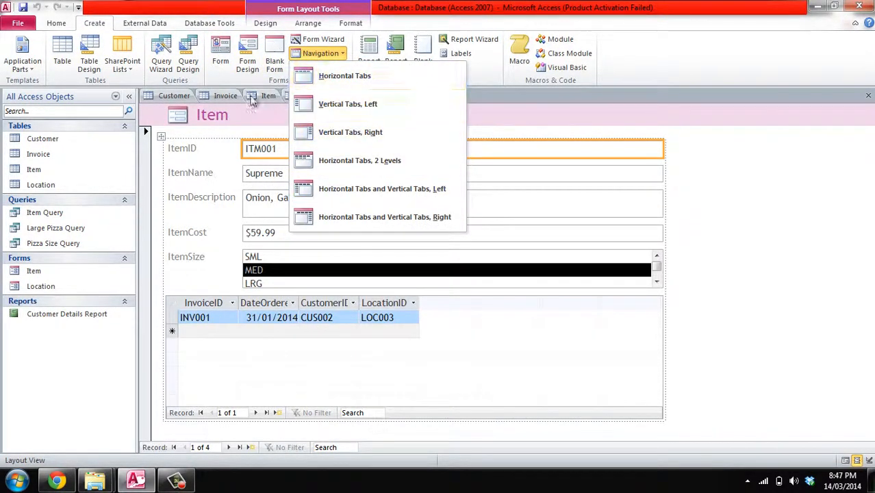
pyautogui.click(224, 59)
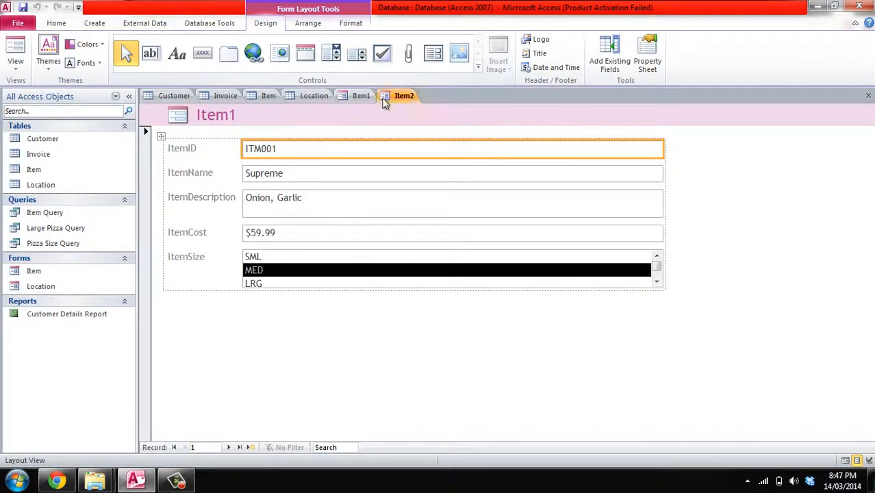
pyautogui.rightClick(385, 97)
pyautogui.click(415, 119)
pyautogui.click(442, 272)
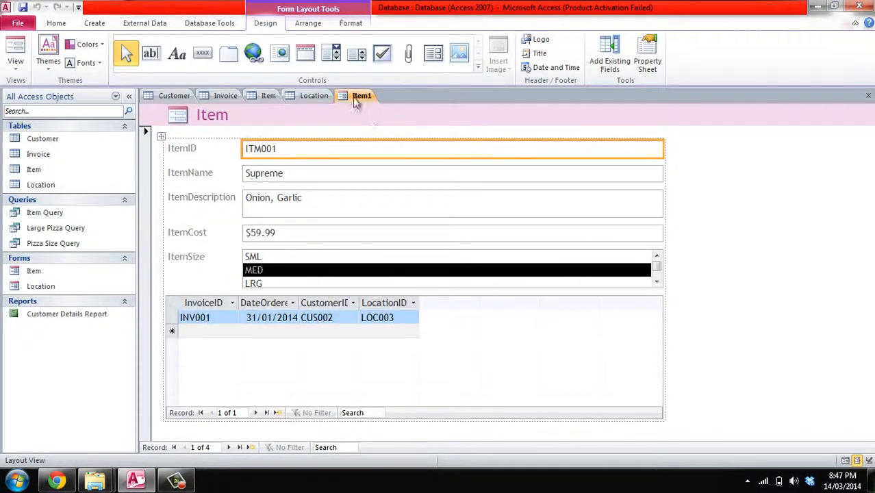
pyautogui.click(94, 23)
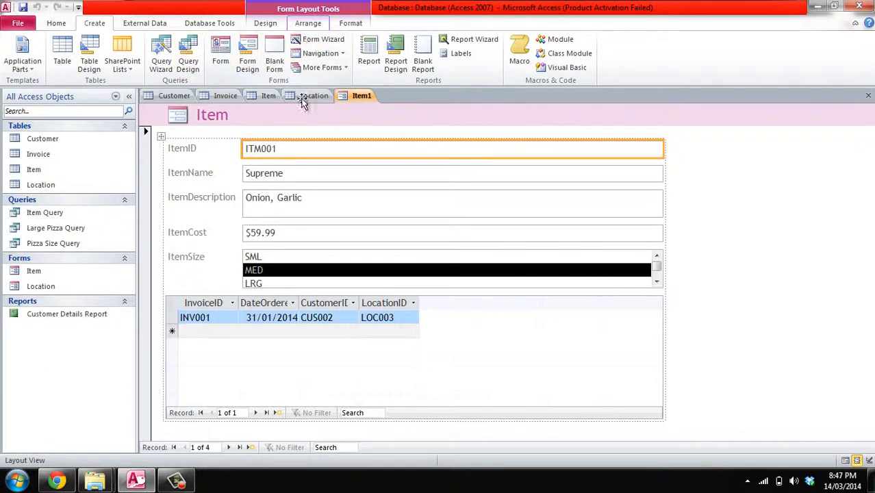
pyautogui.click(265, 23)
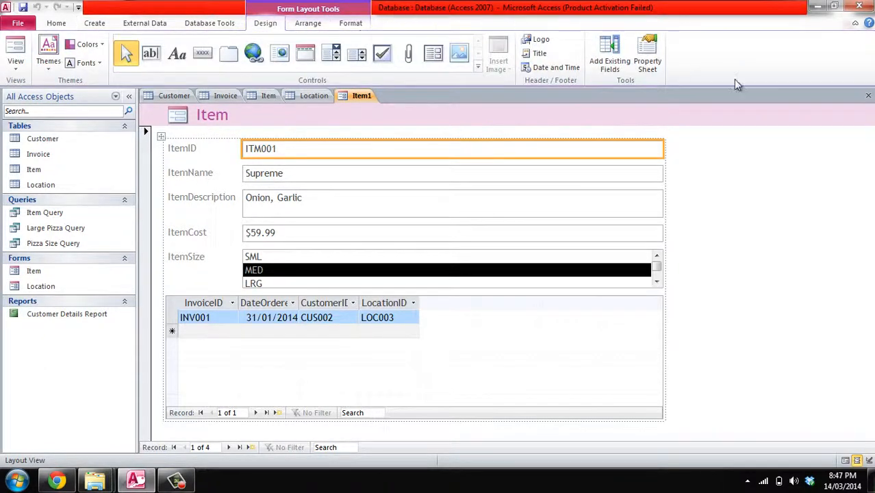
pyautogui.click(310, 24)
pyautogui.click(347, 25)
pyautogui.click(268, 24)
# - View the new item form in Design View and return it to Layout View
pyautogui.click(15, 63)
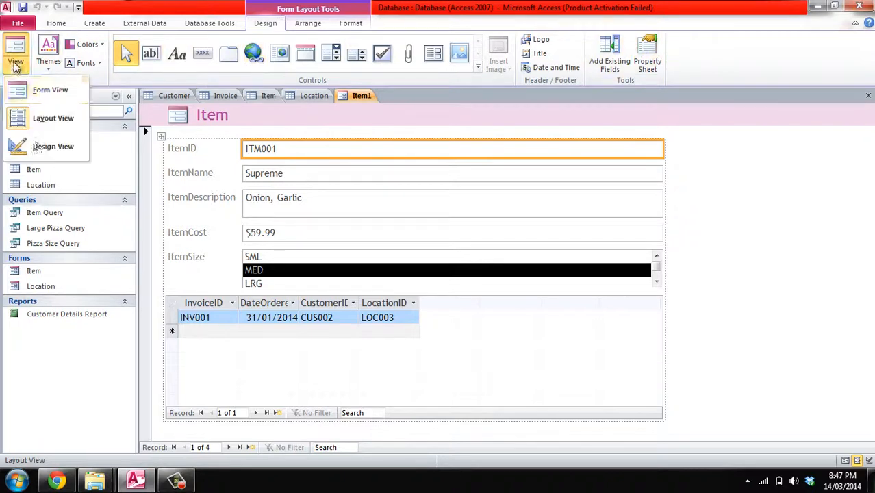
pyautogui.click(43, 146)
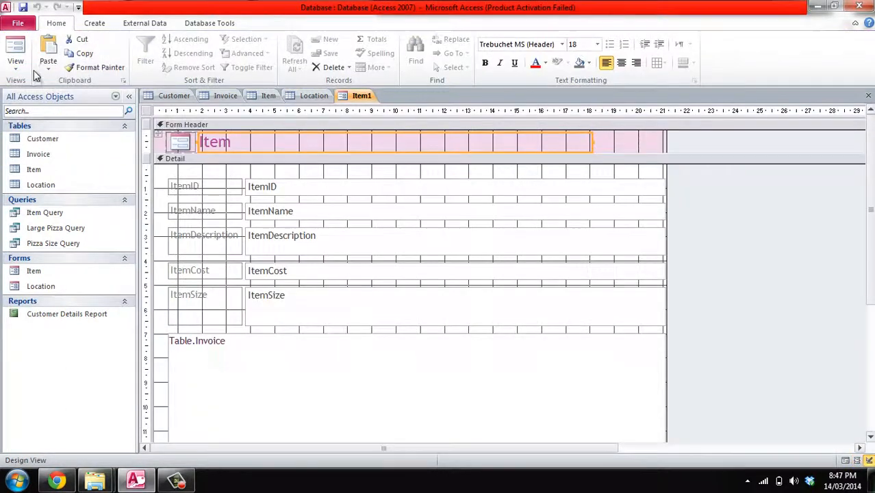
pyautogui.click(25, 63)
pyautogui.click(34, 89)
pyautogui.click(41, 118)
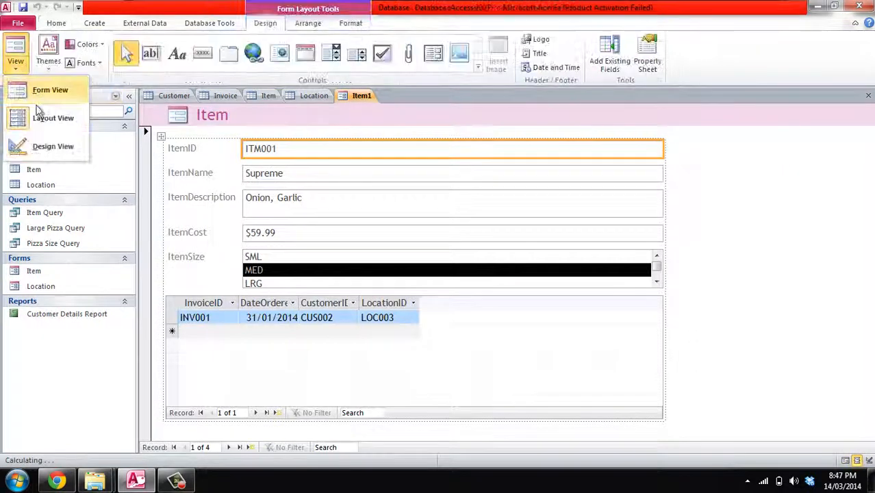
pyautogui.click(34, 118)
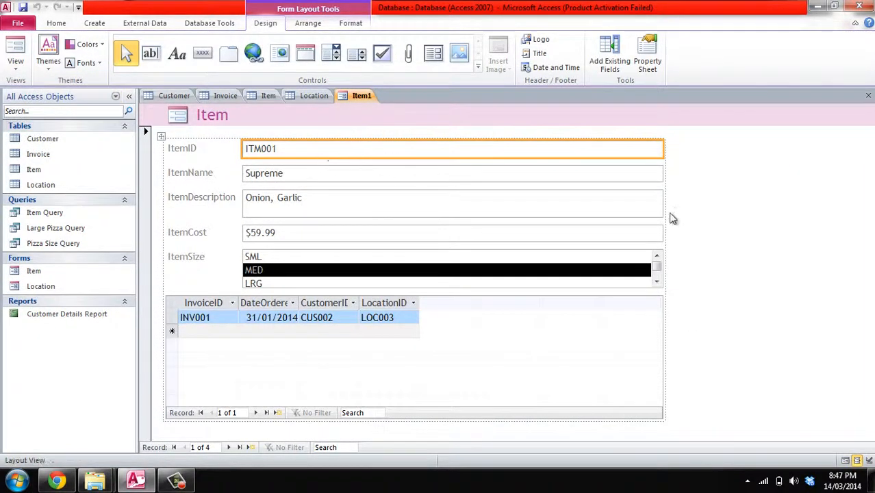
# - Try repositioning the item form's field layout in Design View, undo the move and return to Layout View
pyautogui.click(498, 194)
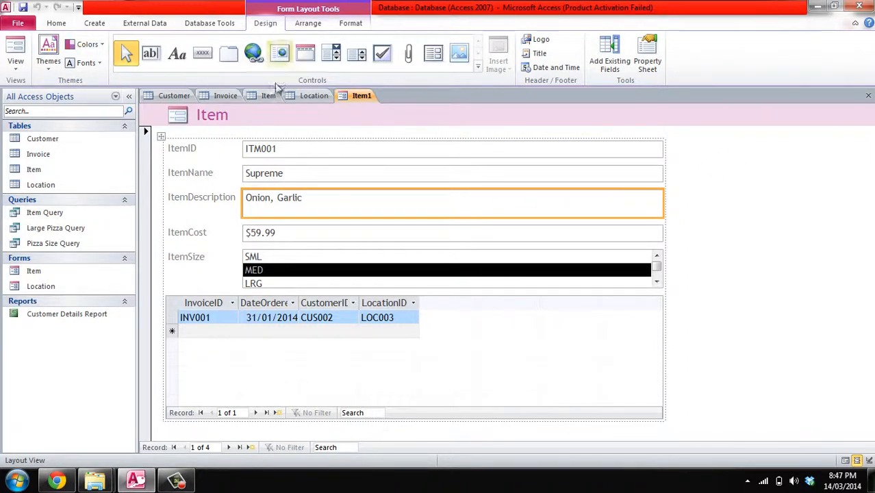
pyautogui.click(25, 69)
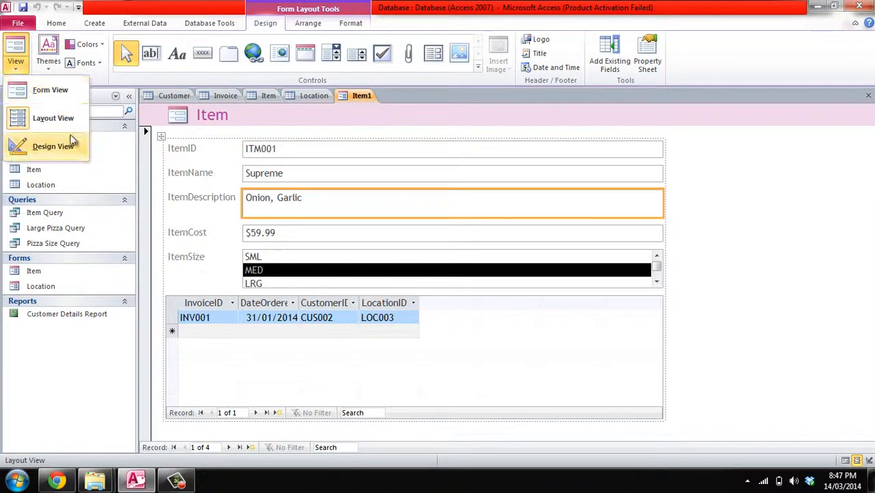
pyautogui.click(30, 143)
pyautogui.click(257, 182)
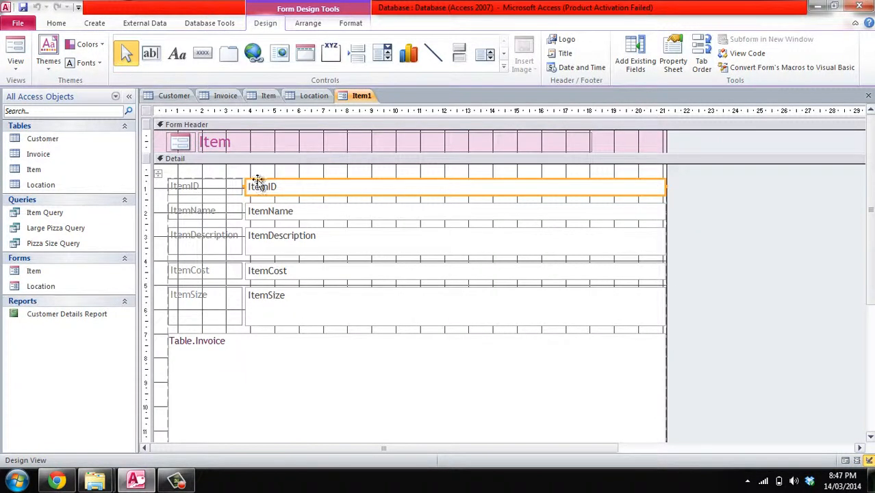
pyautogui.click(267, 176)
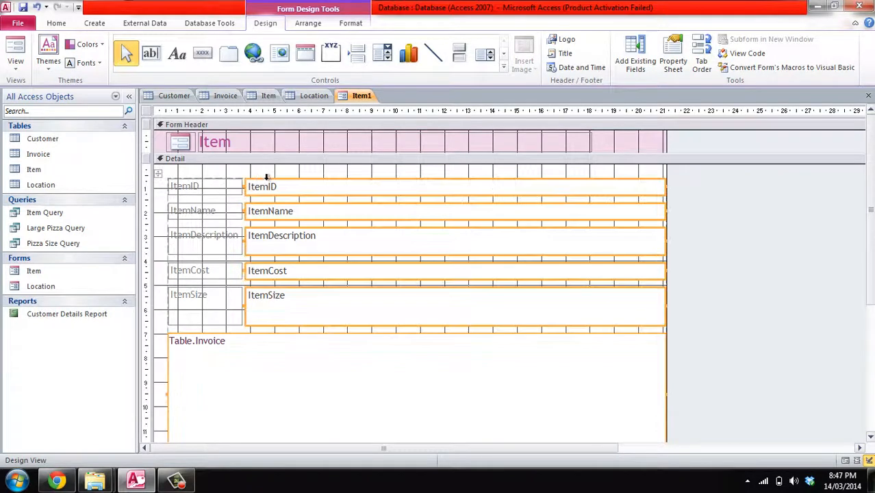
pyautogui.click(270, 177)
pyautogui.click(251, 176)
pyautogui.moveTo(249, 182); pyautogui.dragTo(258, 176)
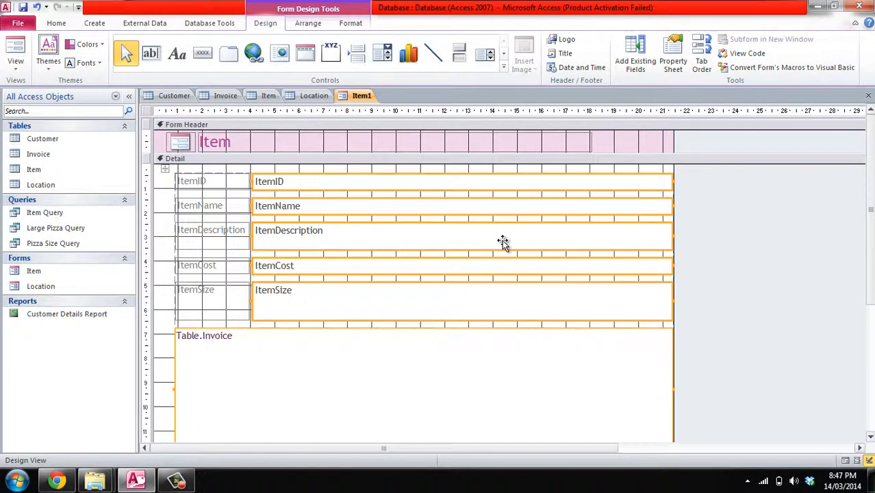
pyautogui.hotkey('ctrl', 'z')
pyautogui.click(15, 64)
pyautogui.click(41, 117)
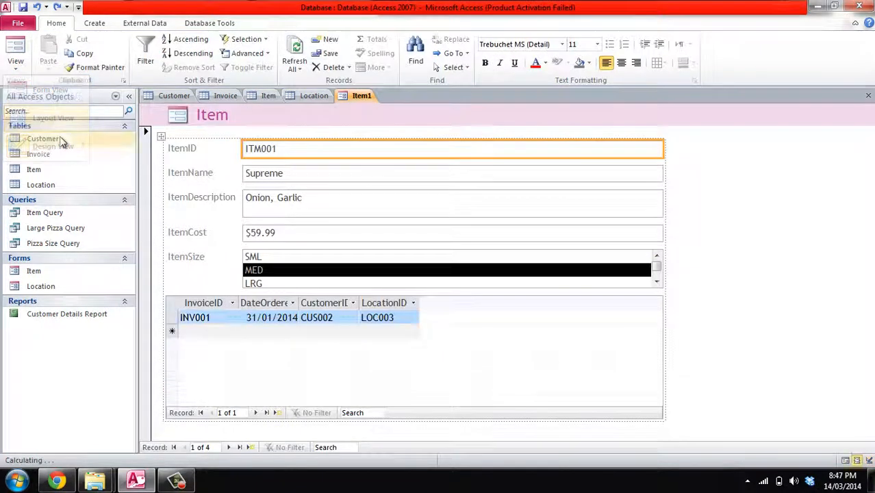
# - Change the form's header title to "Item Form"
pyautogui.click(227, 119)
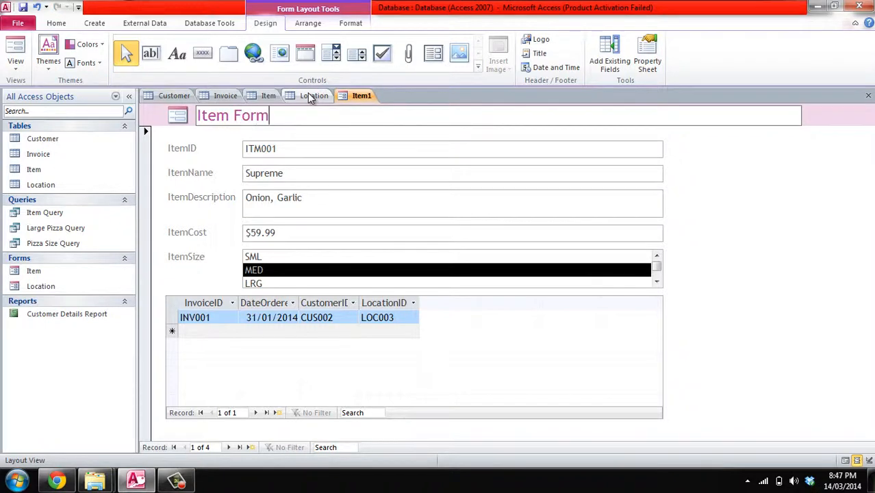
pyautogui.click(195, 176)
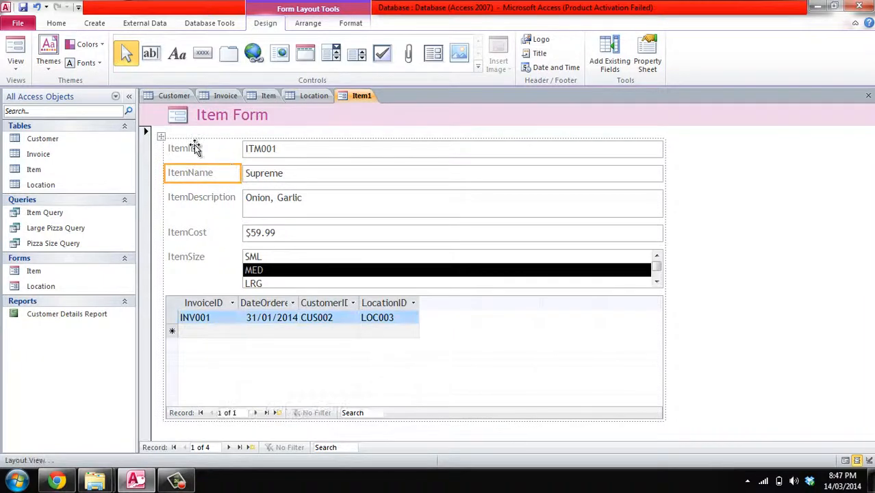
pyautogui.click(201, 203)
# - Apply a built-in theme with a beige header and brown label text to the form
pyautogui.click(49, 61)
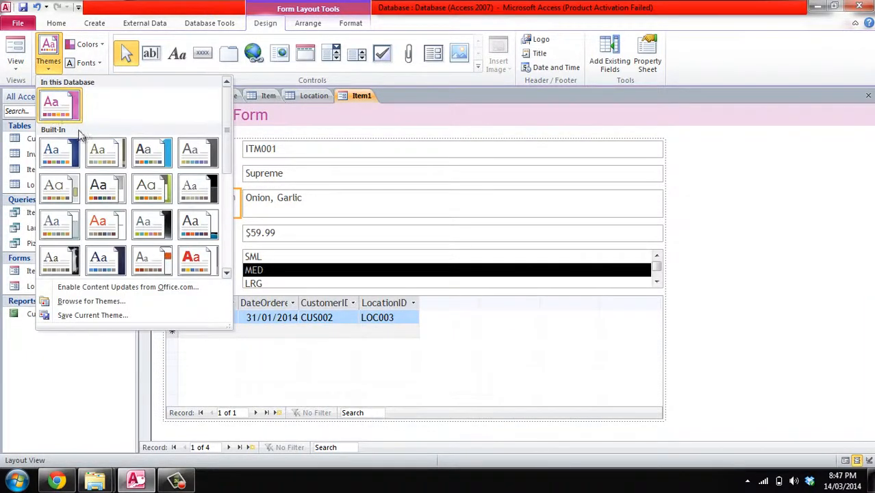
pyautogui.click(68, 159)
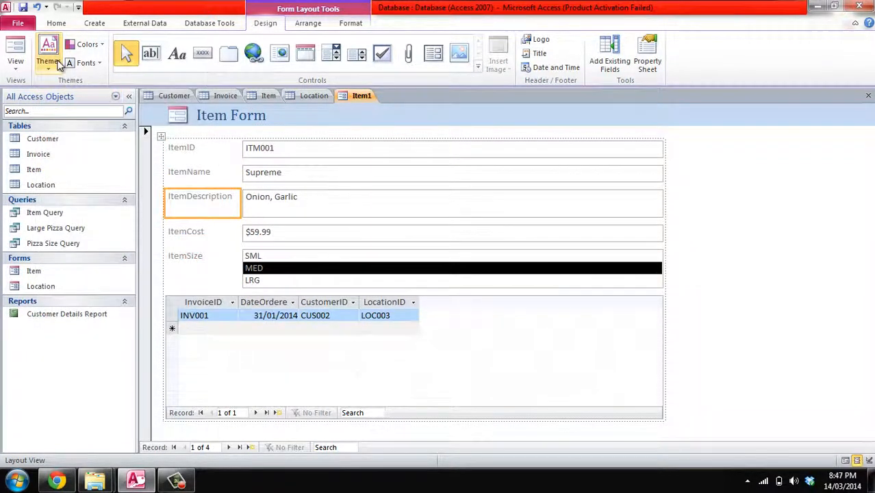
pyautogui.click(59, 66)
pyautogui.click(60, 74)
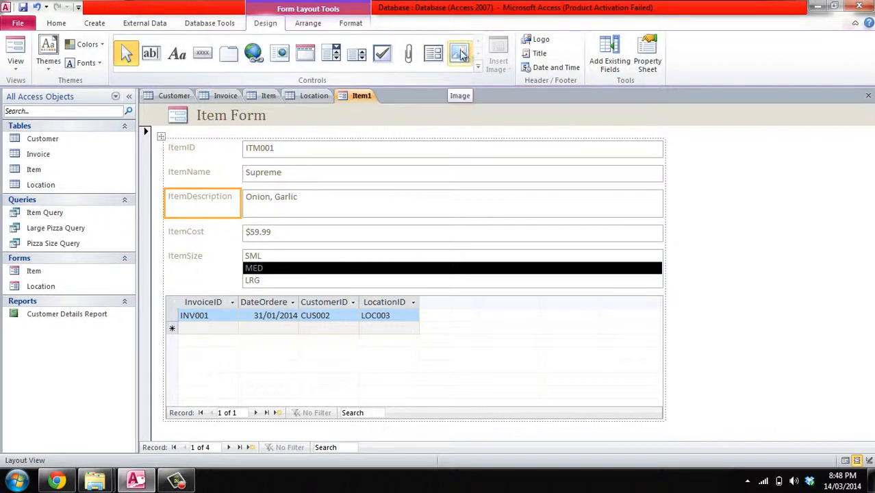
# - Add a label reading "(ENTER THE ID)" beside the ItemID field
pyautogui.click(175, 55)
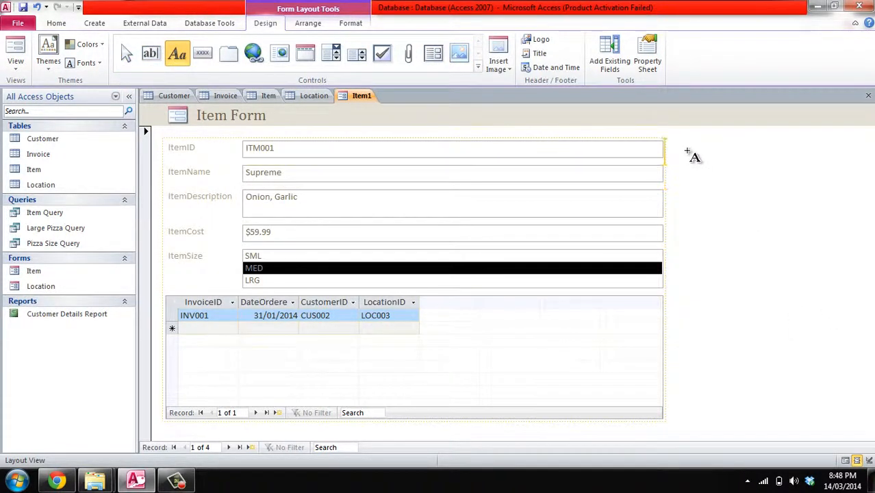
pyautogui.click(698, 150)
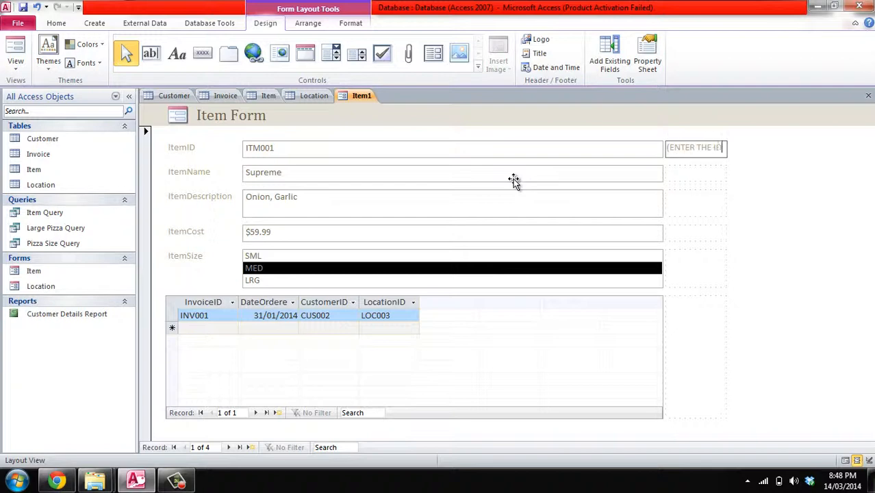
pyautogui.click(797, 193)
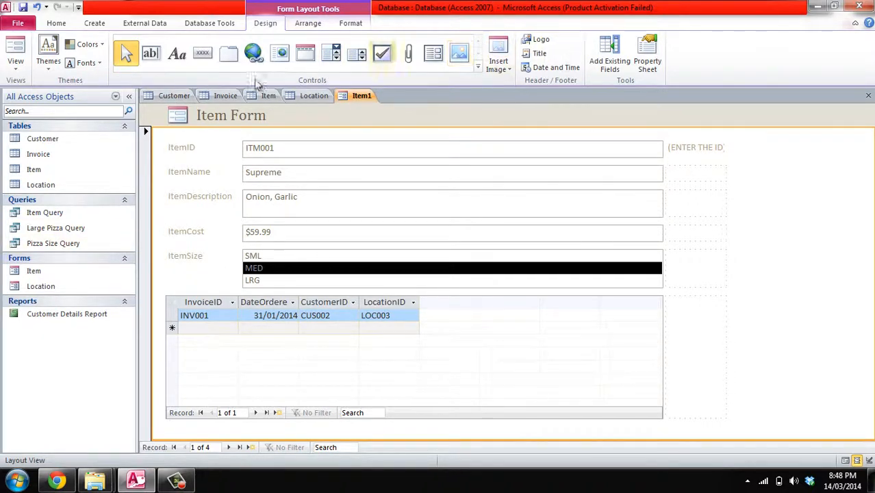
# - Replace the form's header logo with the "download" picture from the Downloads folder
pyautogui.click(178, 115)
pyautogui.click(536, 40)
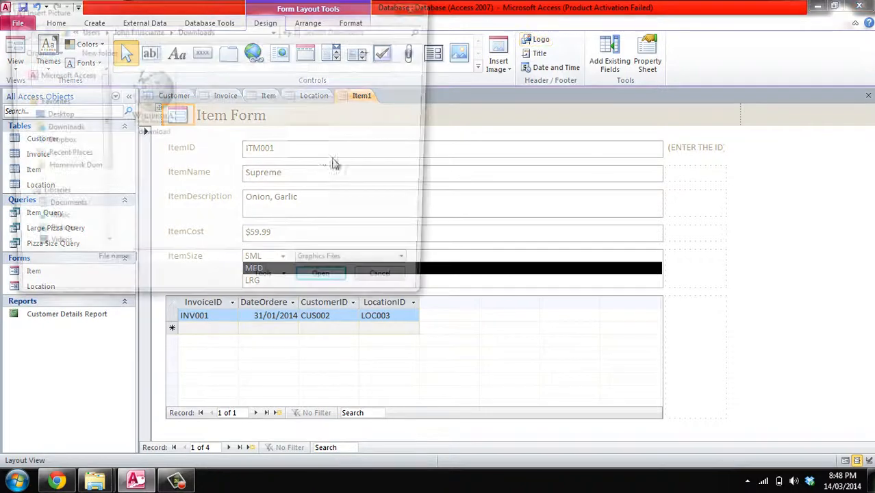
pyautogui.click(172, 136)
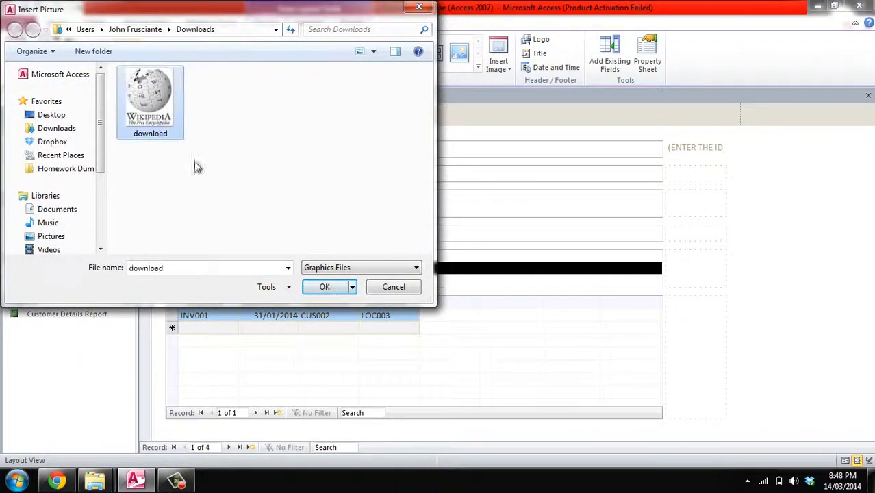
pyautogui.click(321, 287)
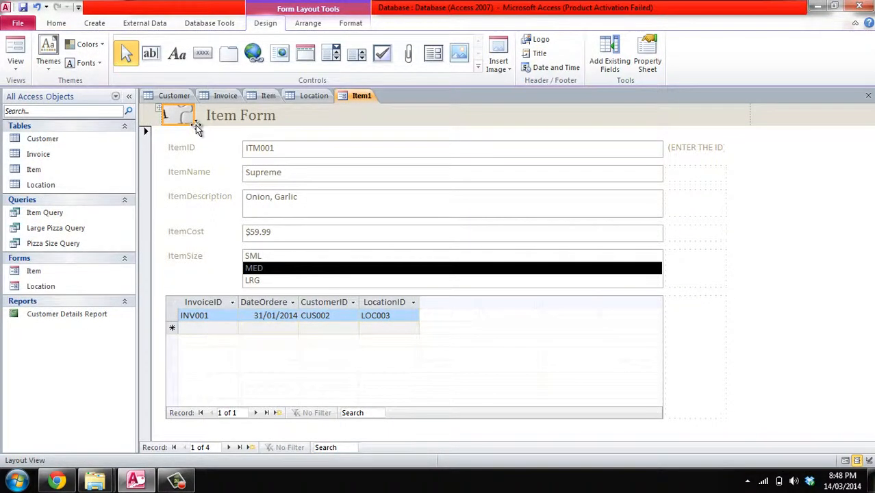
# - Enlarge the header logo until the whole Wikipedia picture fits inside its frame
pyautogui.moveTo(193, 125); pyautogui.dragTo(257, 266)
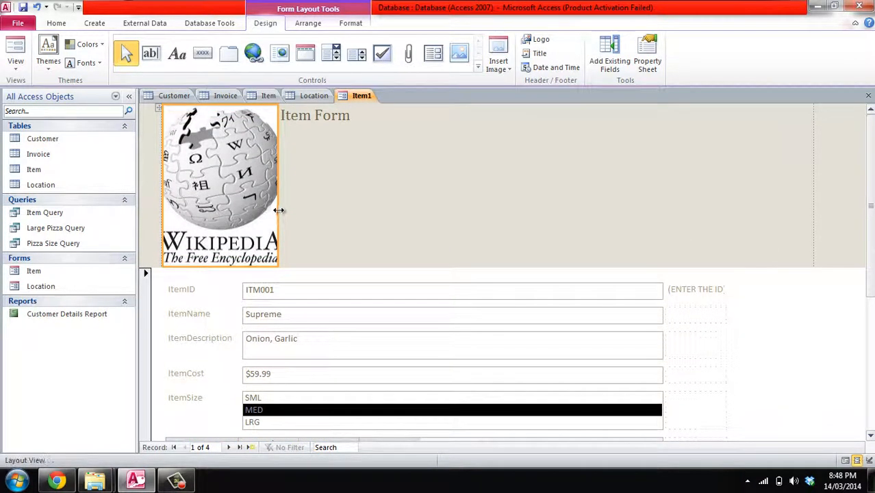
pyautogui.moveTo(279, 209); pyautogui.dragTo(299, 215)
# - Select the form's header title cell and show its layout arrangement options
pyautogui.click(342, 144)
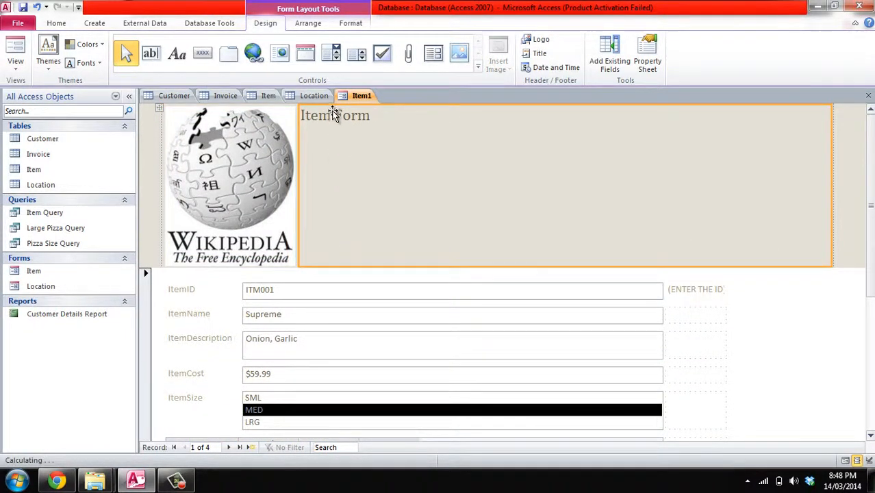
pyautogui.click(309, 24)
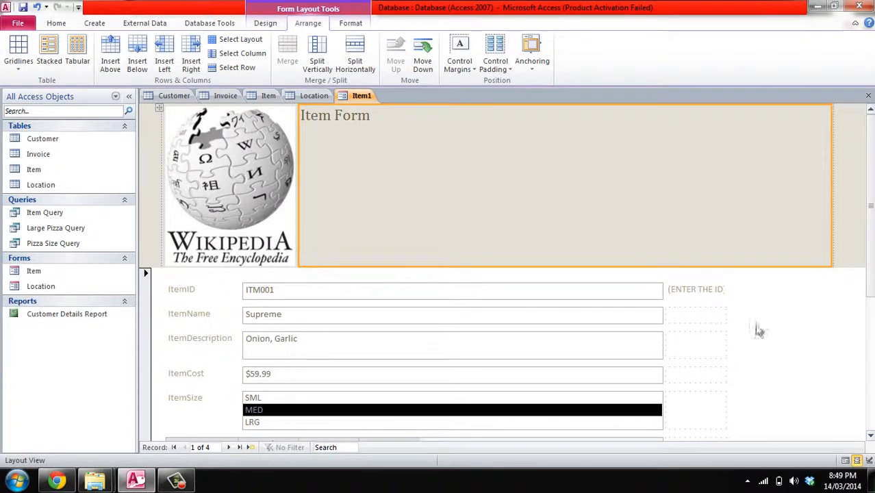
# - Centre the "Item Form" title horizontally within the form header
pyautogui.click(711, 314)
pyautogui.click(779, 335)
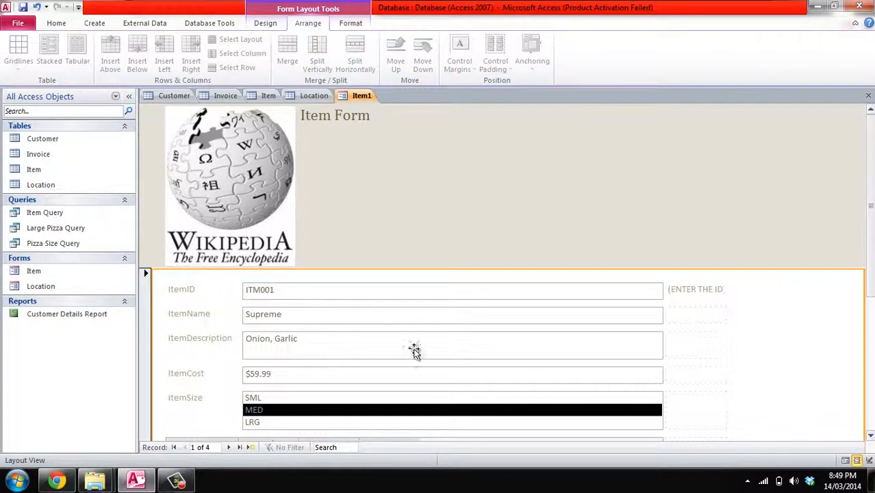
pyautogui.click(358, 117)
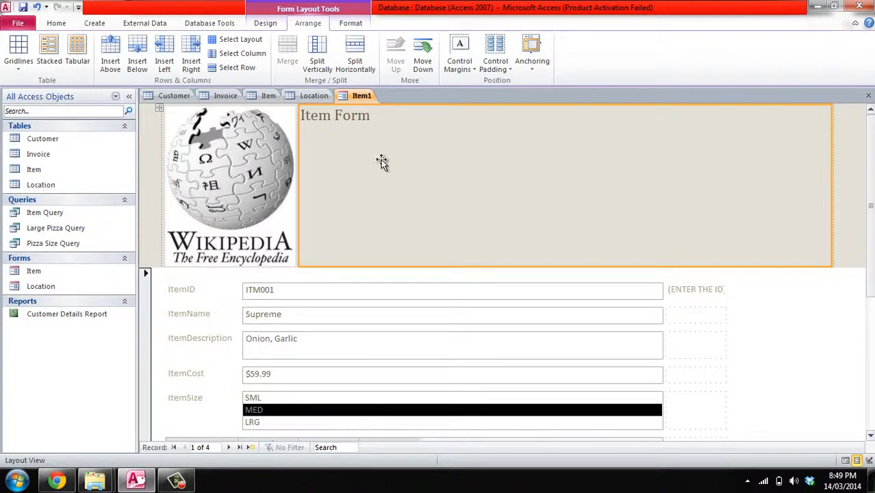
pyautogui.click(355, 24)
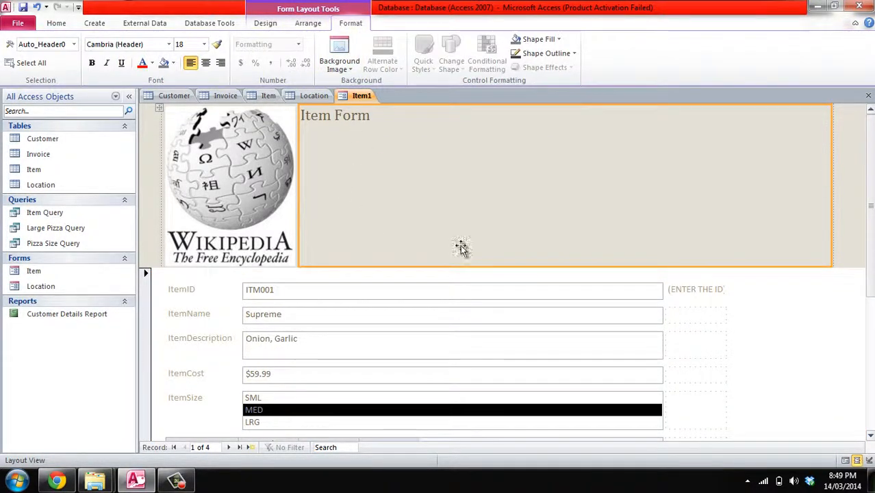
pyautogui.click(204, 63)
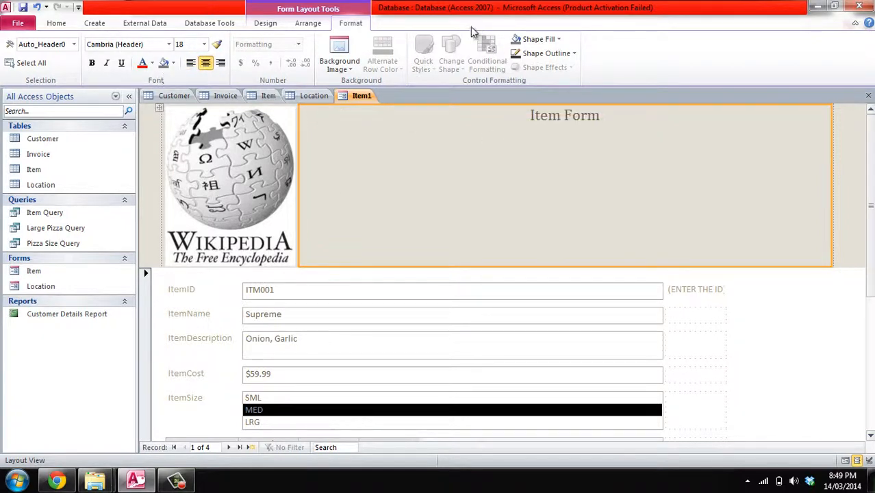
# - Set the "Item Form" title's font size to 48 and shift the logo and title lower in the form header
pyautogui.click(204, 44)
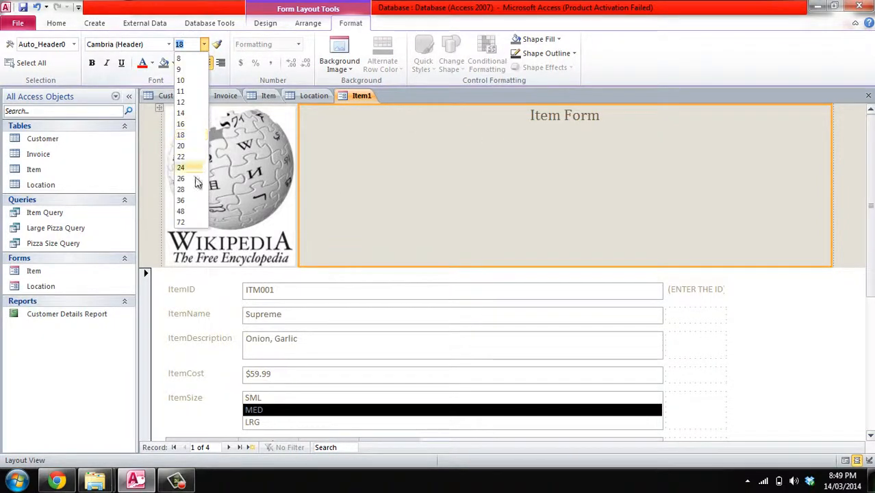
pyautogui.click(186, 213)
pyautogui.click(549, 181)
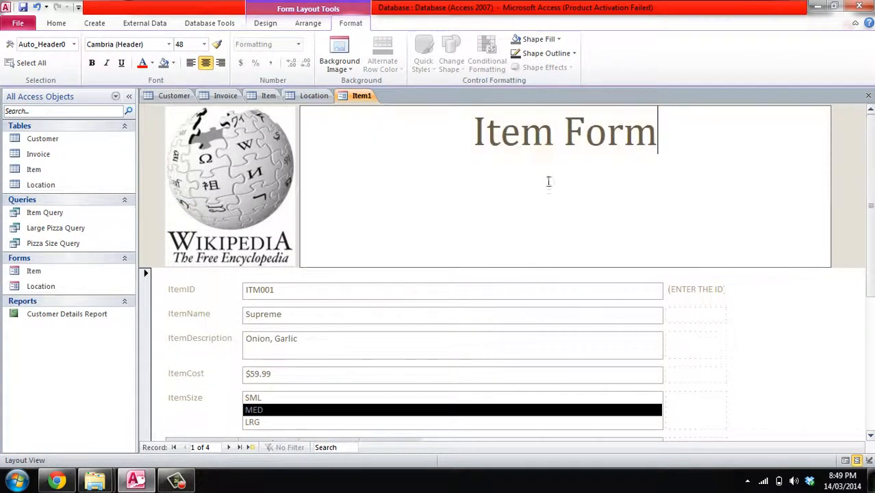
pyautogui.click(543, 142)
pyautogui.click(451, 142)
pyautogui.press('Escape')
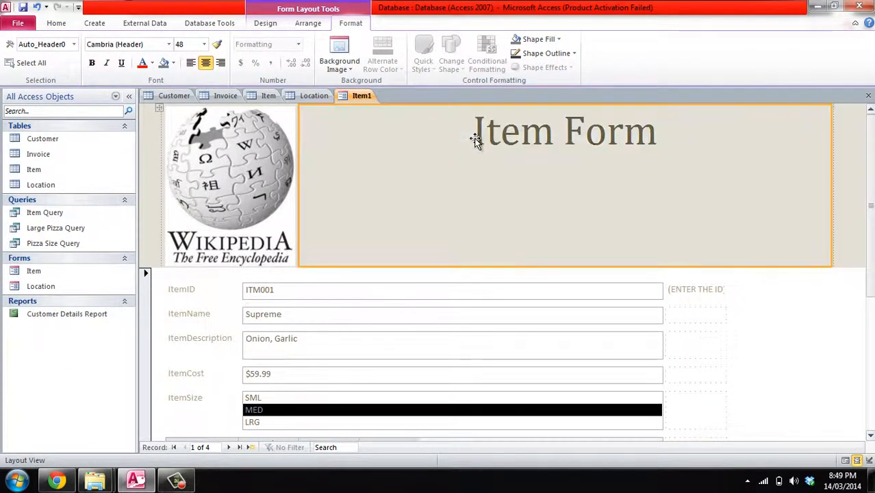
pyautogui.moveTo(559, 101); pyautogui.dragTo(569, 169)
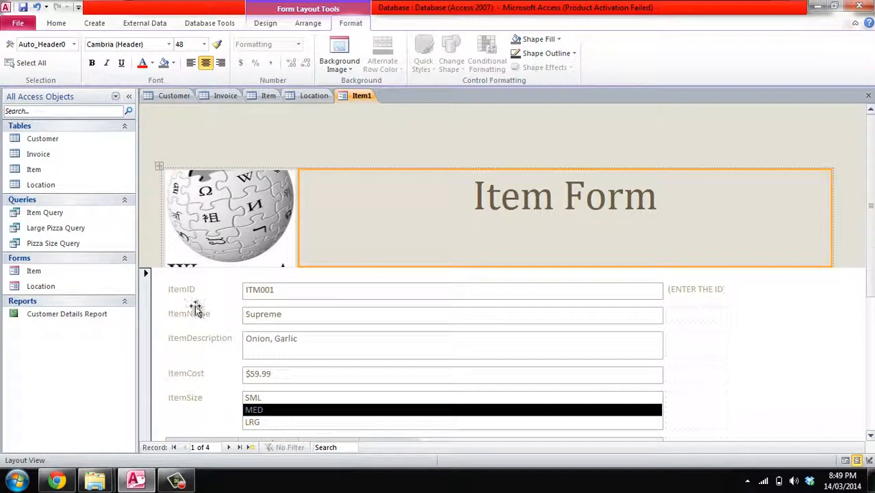
# - Try to move the "Item Form" title down a row in the form's layout
pyautogui.click(309, 23)
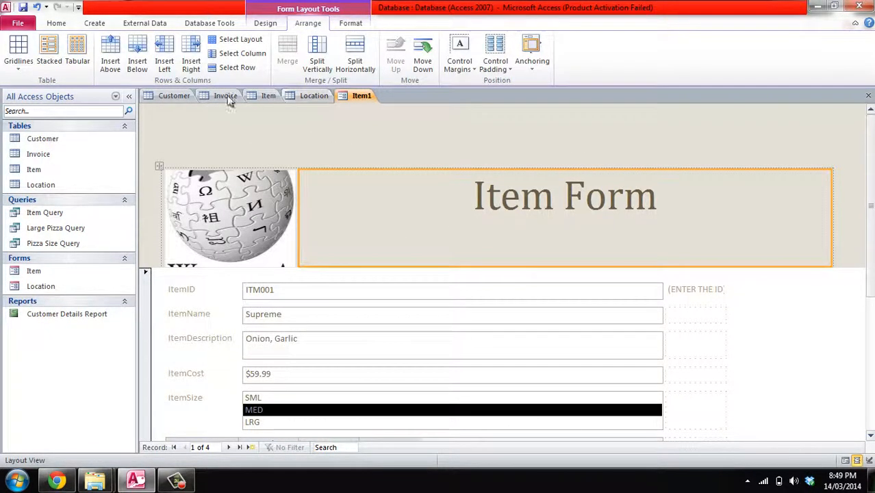
pyautogui.click(420, 55)
pyautogui.click(397, 65)
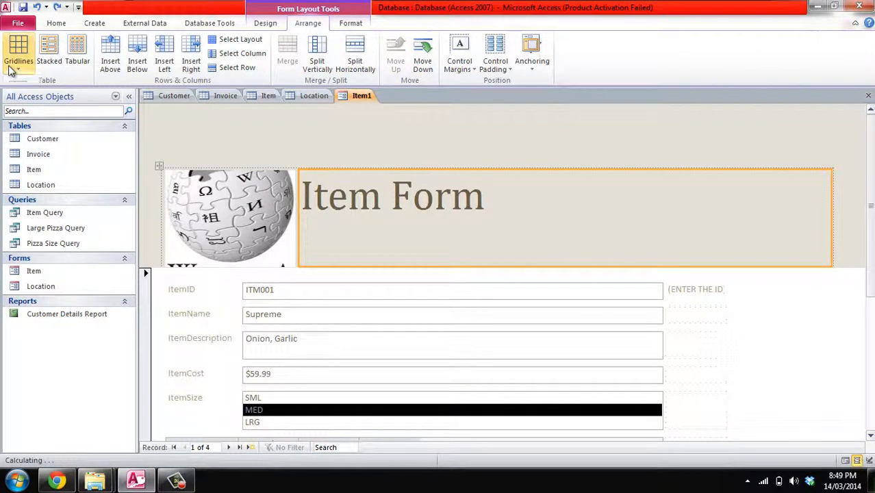
pyautogui.click(19, 48)
pyautogui.click(75, 49)
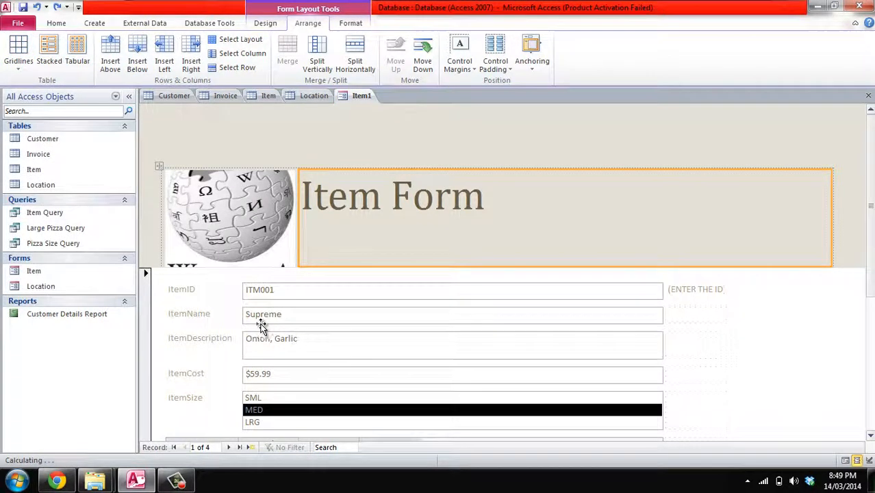
# - Insert a row below ItemSize and enter "wsef" in its first cell and "wefwef" in the second
pyautogui.scroll(-3, 428, 361)
pyautogui.scroll(3, 428, 360)
pyautogui.click(222, 409)
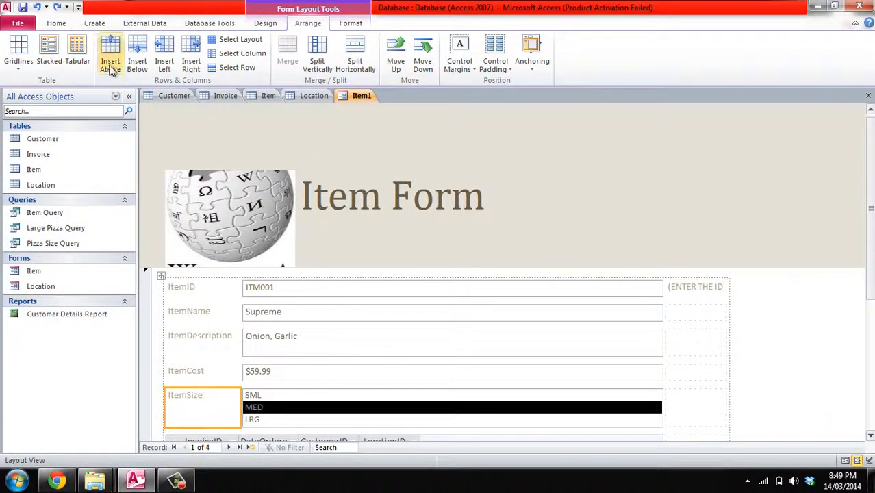
pyautogui.click(136, 63)
pyautogui.click(195, 296)
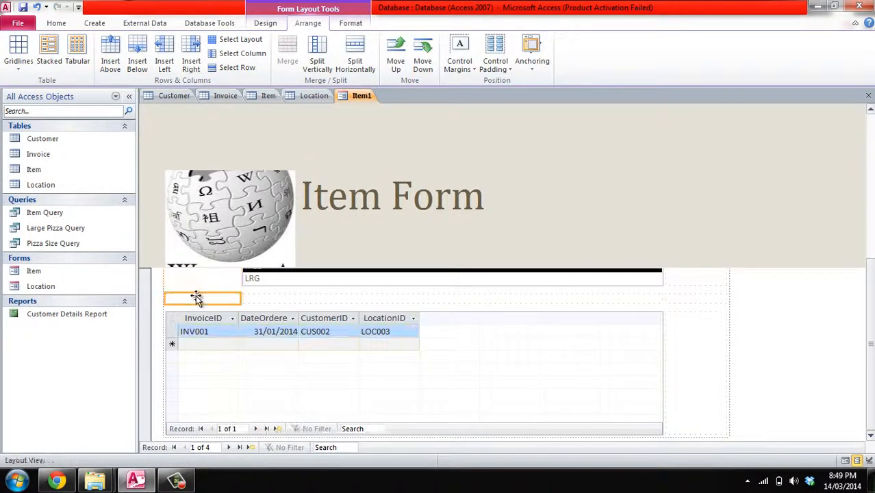
pyautogui.write('wsef')
pyautogui.click(259, 300)
pyautogui.write('wefwef')
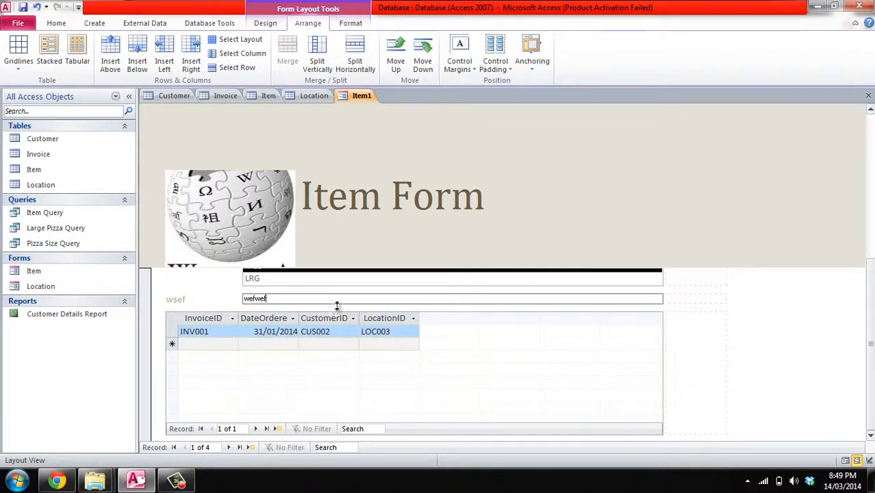
pyautogui.click(668, 316)
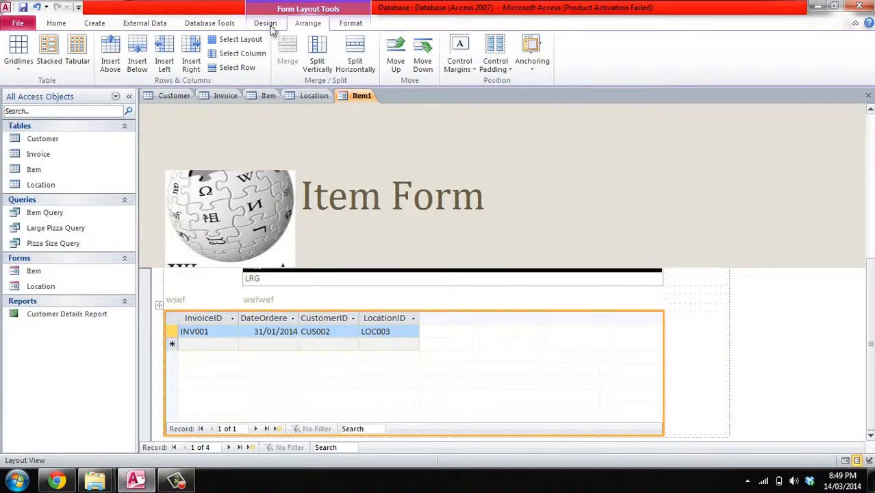
# - Start the Report Wizard on the Item table and add all of its fields to the report
pyautogui.click(54, 23)
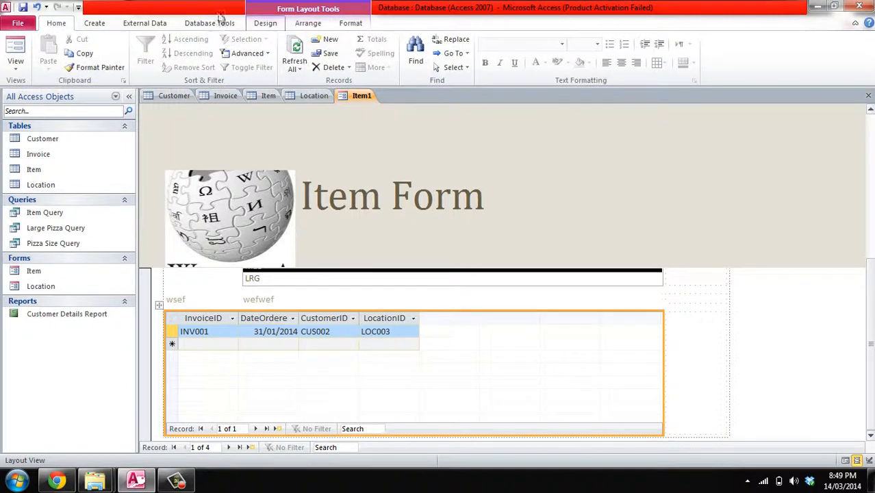
pyautogui.click(94, 23)
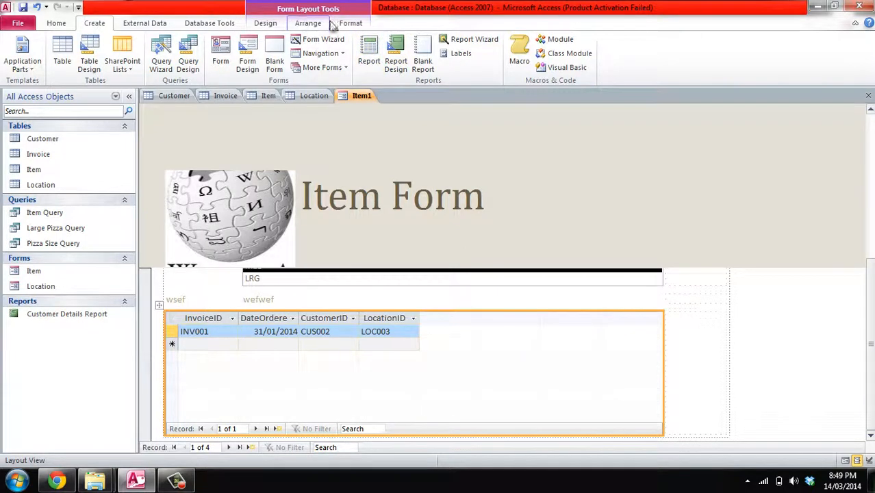
pyautogui.click(463, 43)
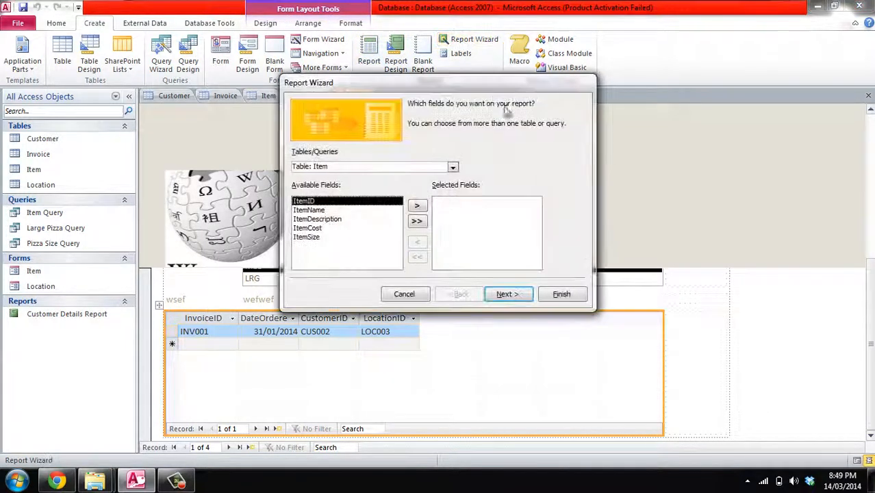
pyautogui.click(318, 219)
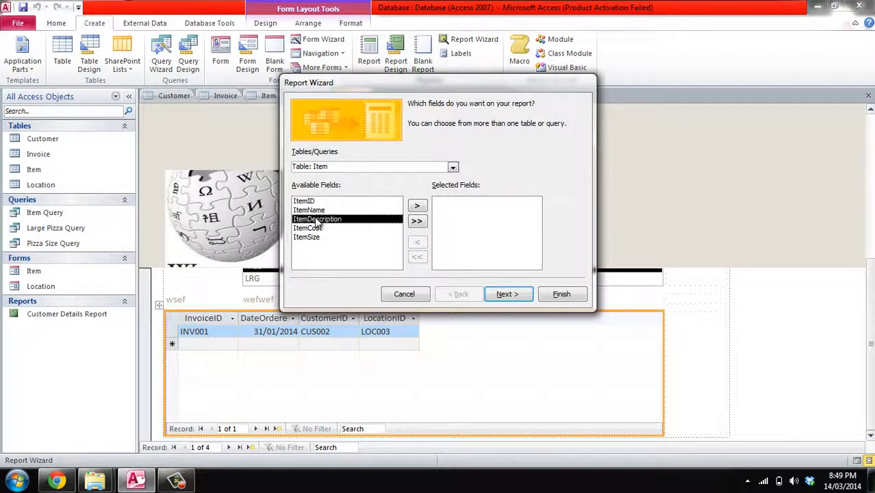
pyautogui.click(323, 203)
pyautogui.click(326, 237)
pyautogui.click(325, 211)
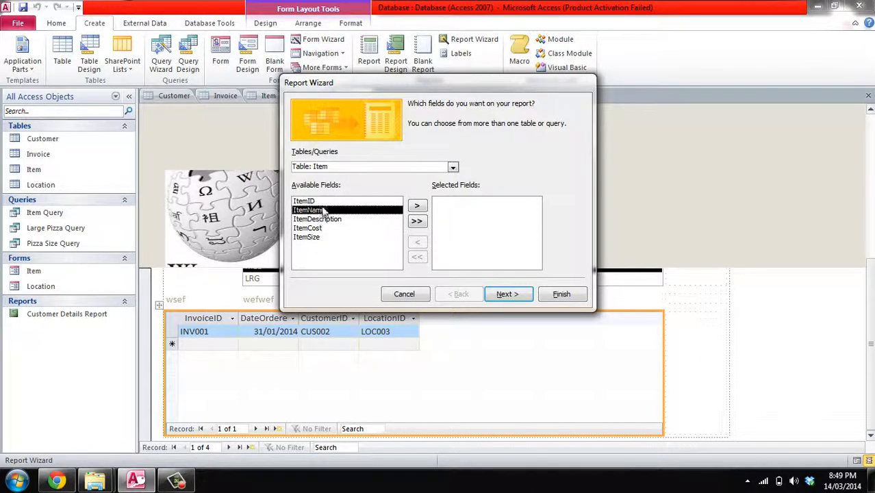
pyautogui.click(318, 204)
pyautogui.click(320, 220)
pyautogui.click(316, 201)
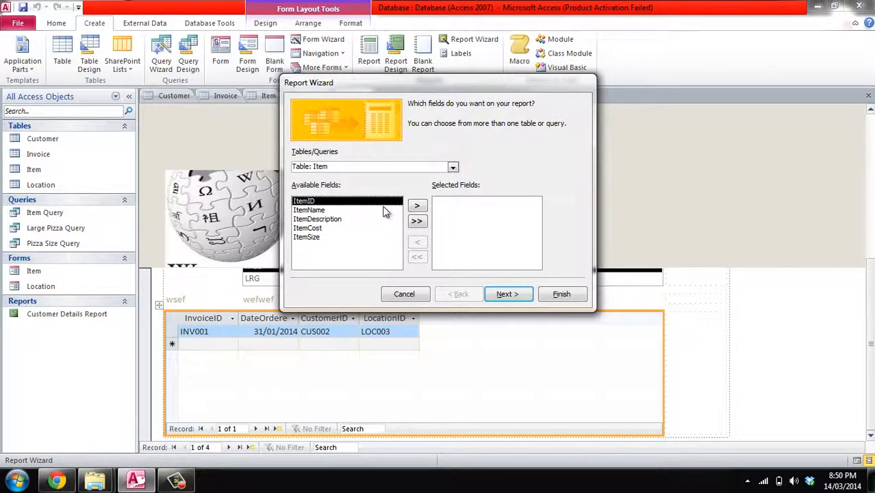
pyautogui.click(416, 220)
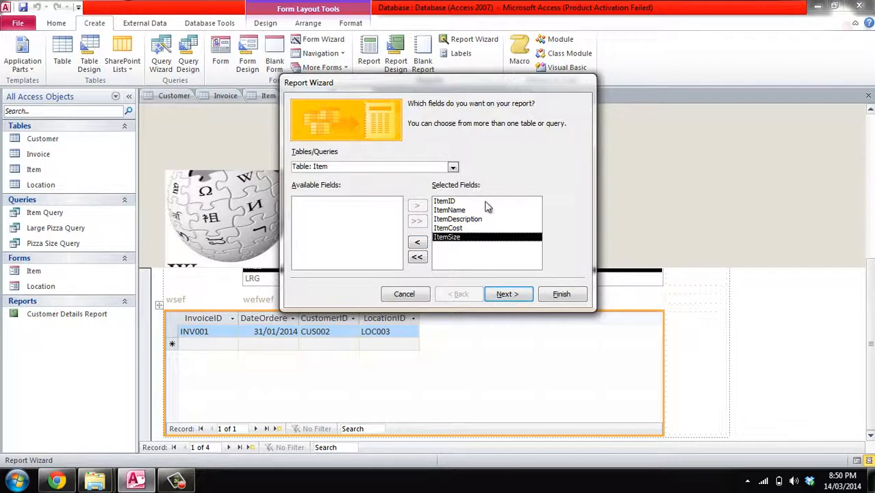
# - Leave the report without grouping levels and continue to its sort order settings
pyautogui.click(506, 295)
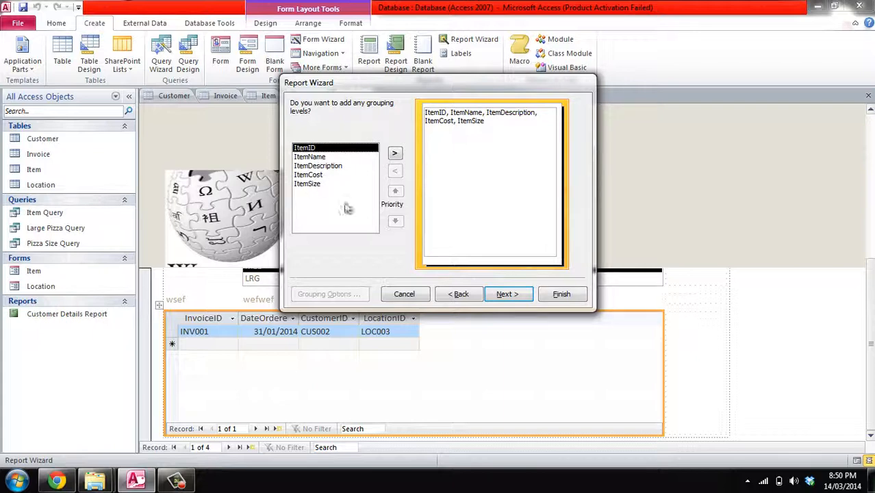
pyautogui.click(508, 295)
pyautogui.click(506, 295)
pyautogui.click(461, 294)
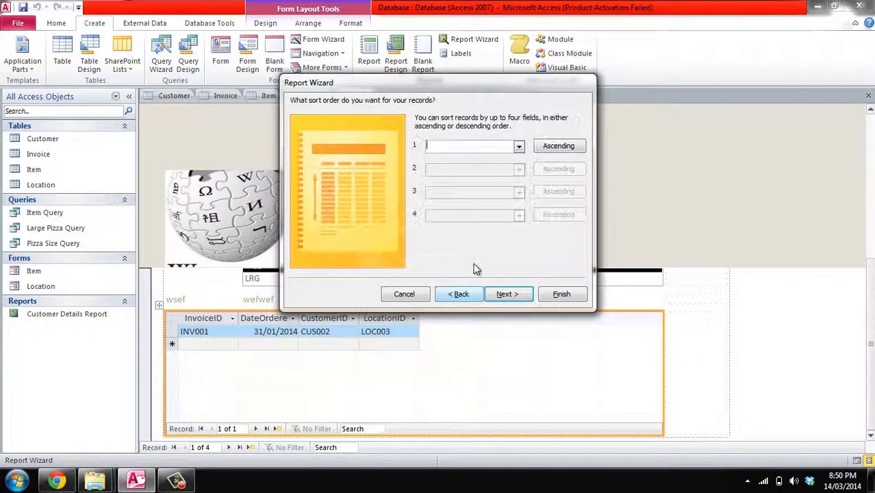
# - Sort the report's records in ascending order by ItemID, ItemName, ItemDescription and ItemCost
pyautogui.click(519, 147)
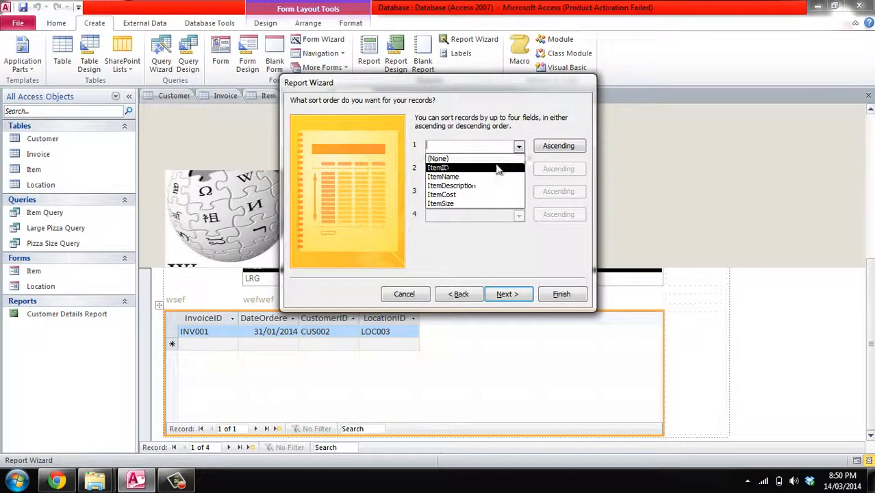
pyautogui.click(504, 177)
pyautogui.click(519, 147)
pyautogui.click(505, 168)
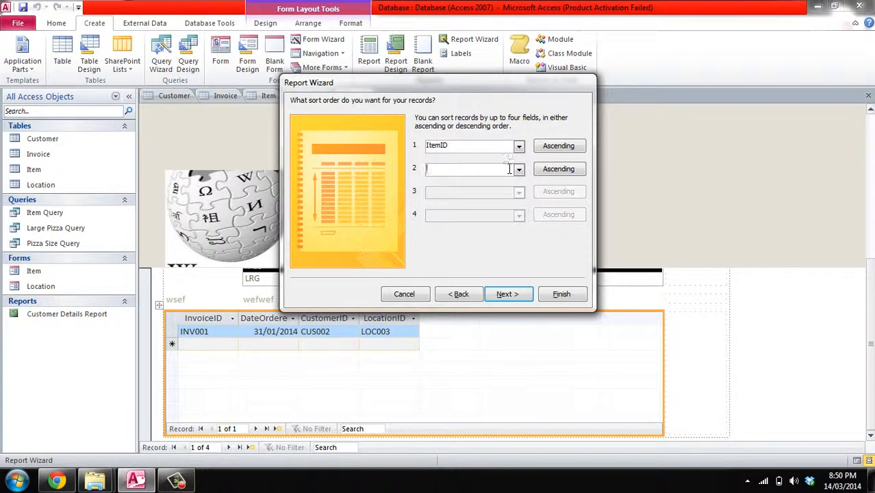
pyautogui.click(519, 170)
pyautogui.click(499, 199)
pyautogui.click(518, 193)
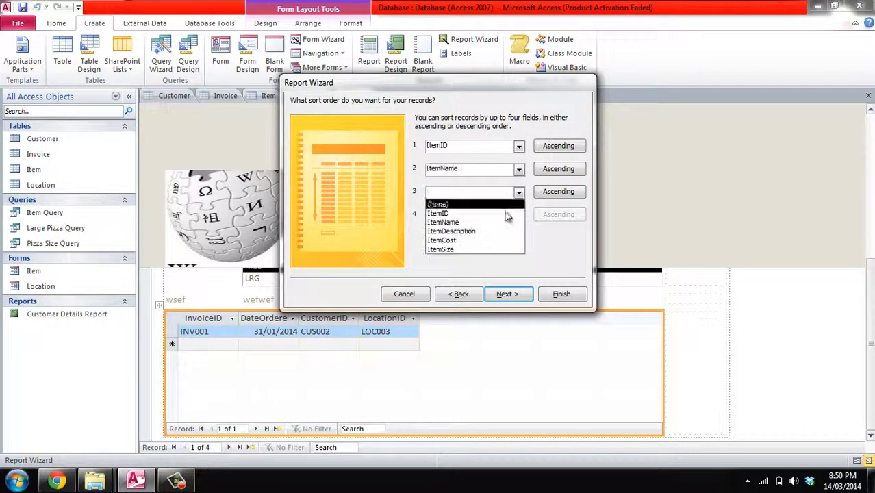
pyautogui.click(493, 231)
pyautogui.click(519, 215)
pyautogui.click(480, 259)
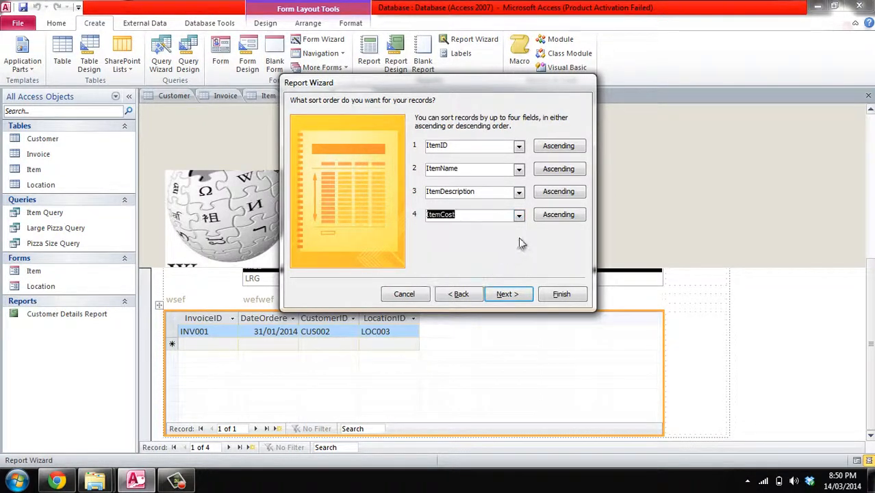
# - Finish the report with a tabular layout, portrait orientation and the title "Item", opening it in preview
pyautogui.click(515, 294)
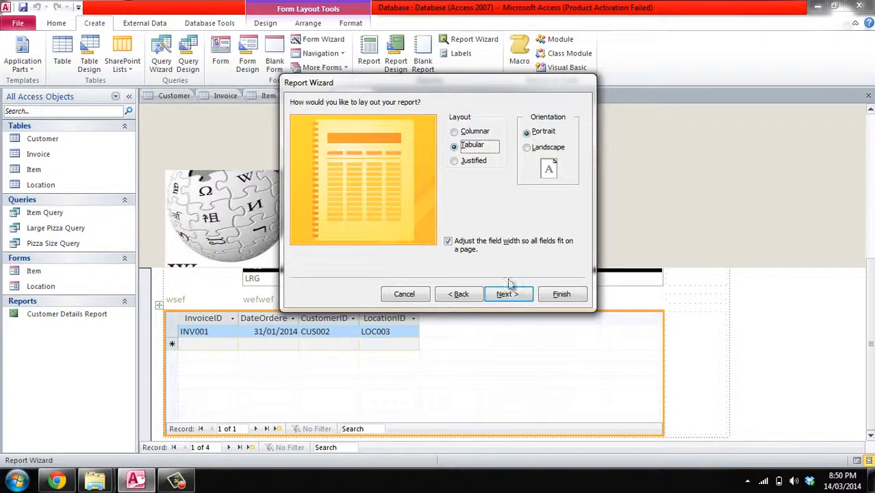
pyautogui.click(504, 295)
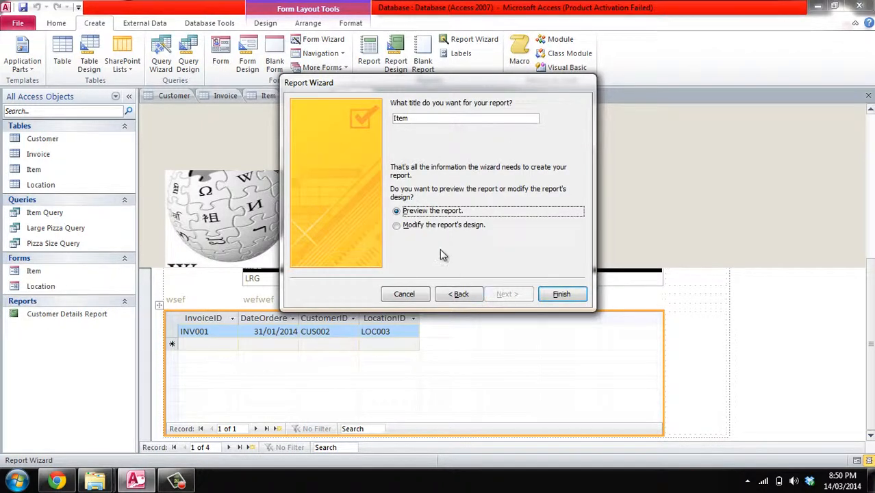
pyautogui.click(559, 293)
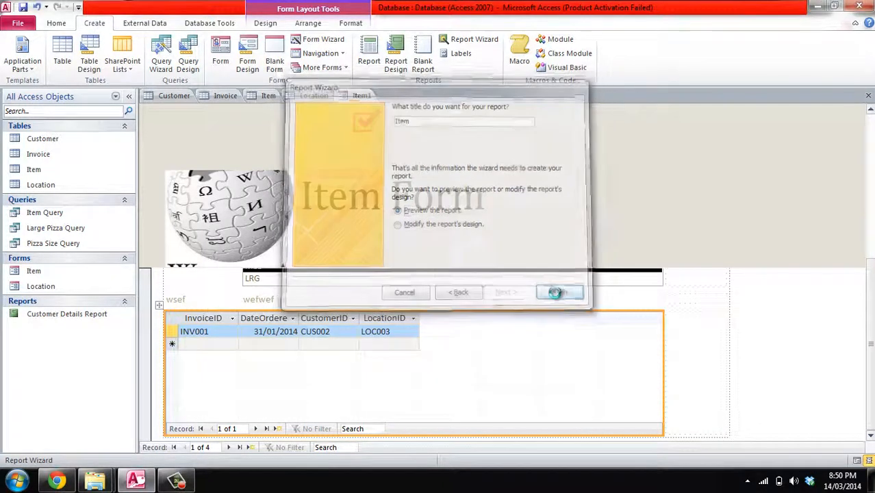
# - Close the Item report's print preview and switch the report to Layout View
pyautogui.scroll(-5, 520, 273)
pyautogui.scroll(-3, 479, 269)
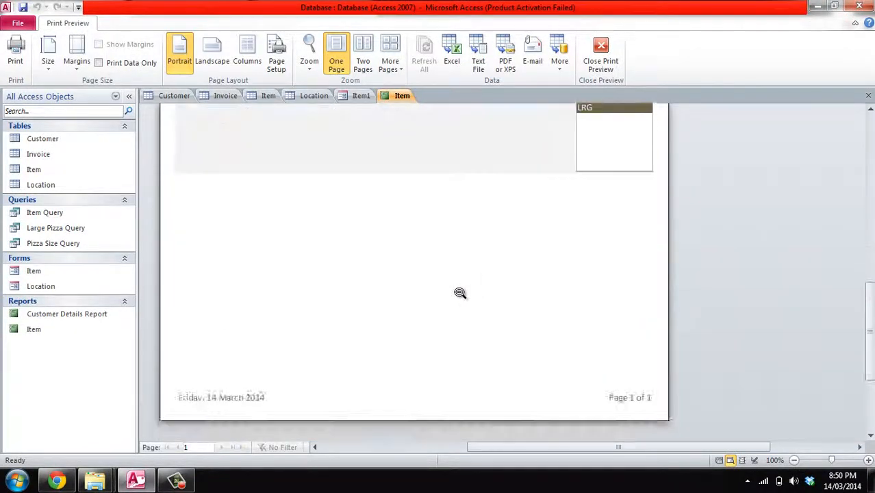
pyautogui.scroll(8, 461, 293)
pyautogui.scroll(-3, 445, 205)
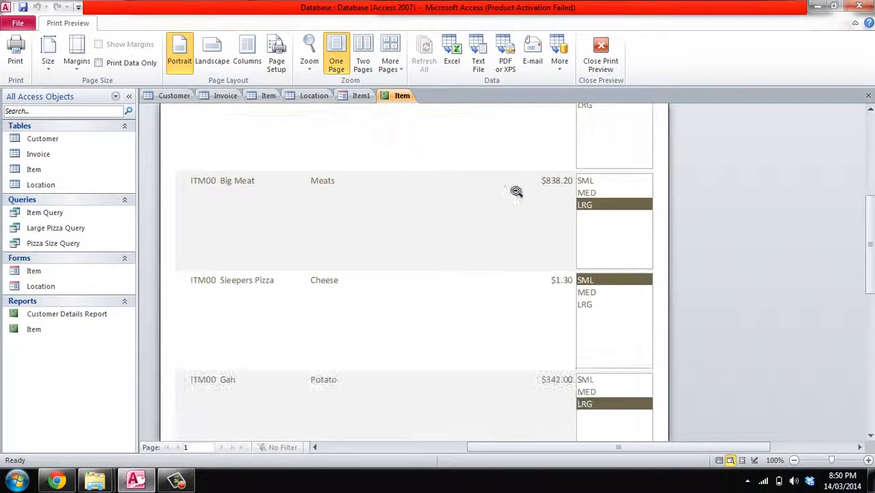
pyautogui.click(601, 51)
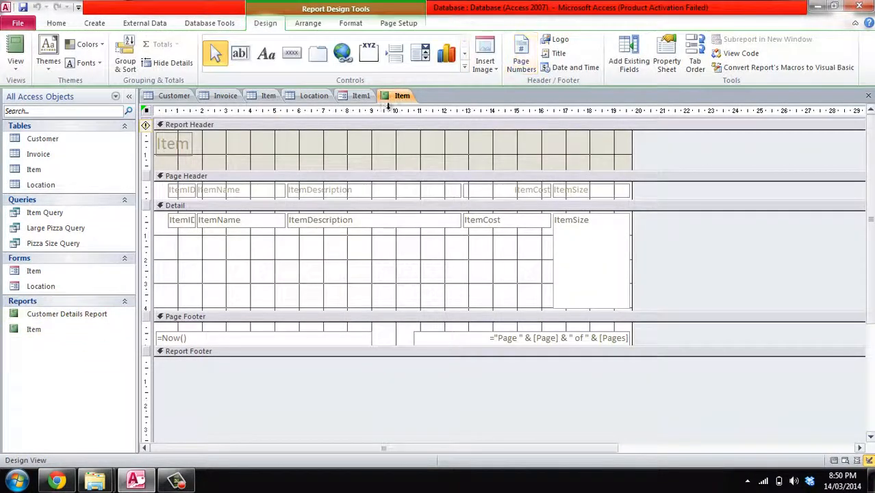
pyautogui.click(15, 65)
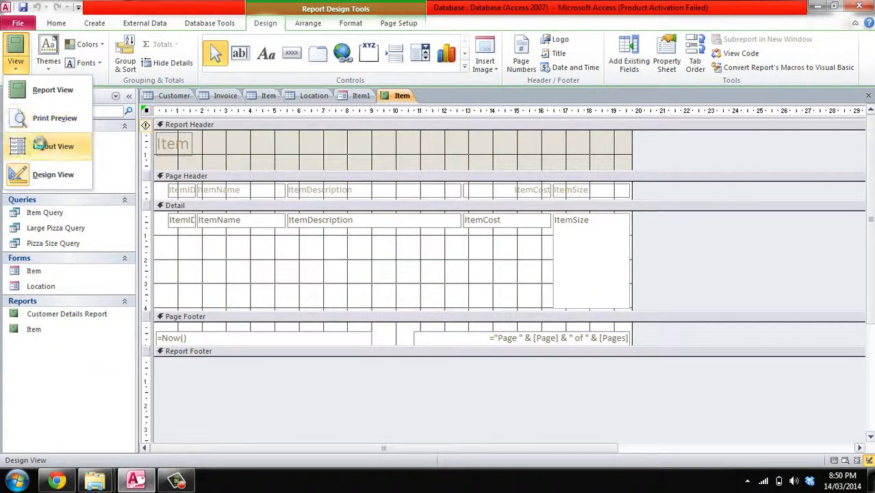
pyautogui.click(52, 144)
# - Apply the built-in theme with green accents and the Century Gothic font to the report
pyautogui.click(286, 216)
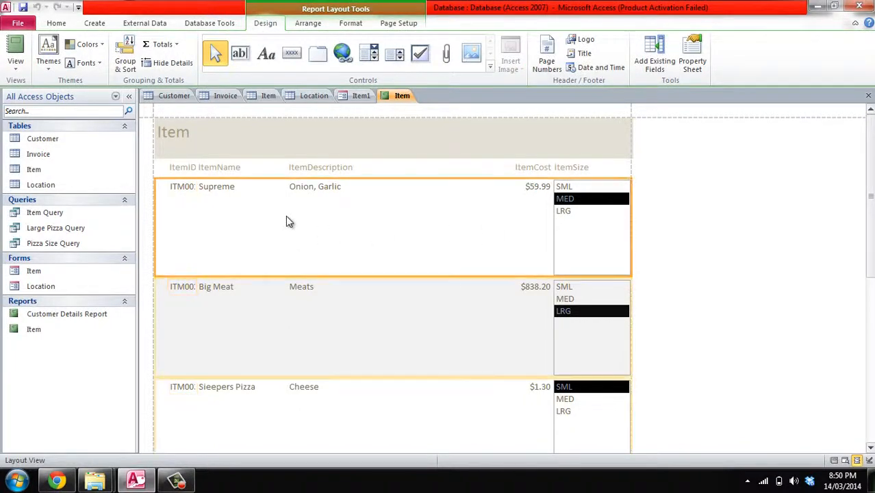
pyautogui.click(404, 171)
pyautogui.click(402, 184)
pyautogui.click(316, 248)
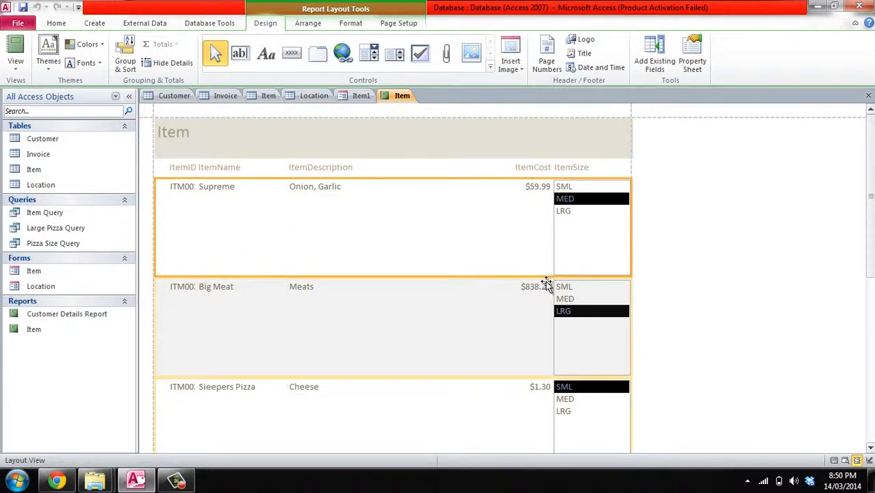
pyautogui.click(48, 55)
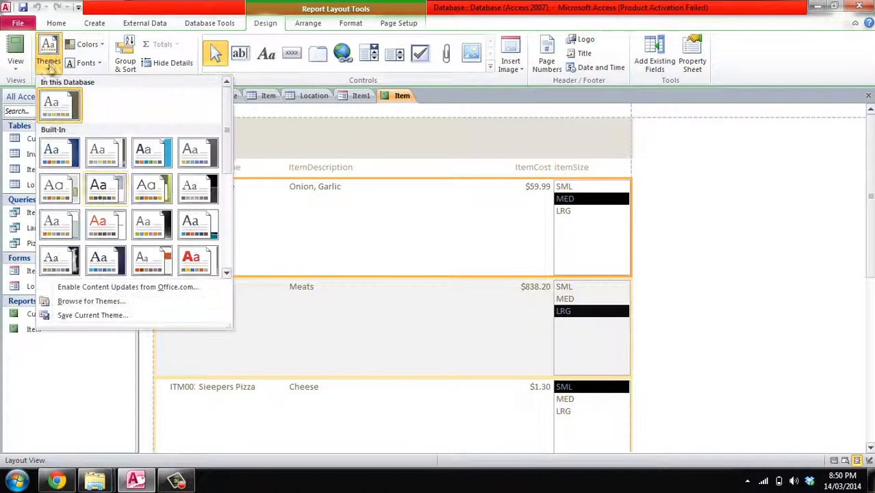
pyautogui.click(163, 195)
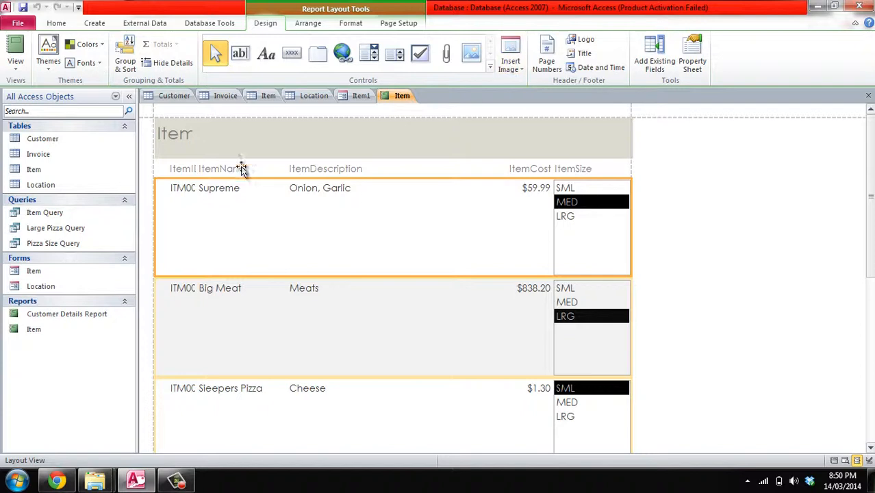
# - Change the heading in the report header to "Item Report"
pyautogui.click(184, 135)
pyautogui.click(183, 135)
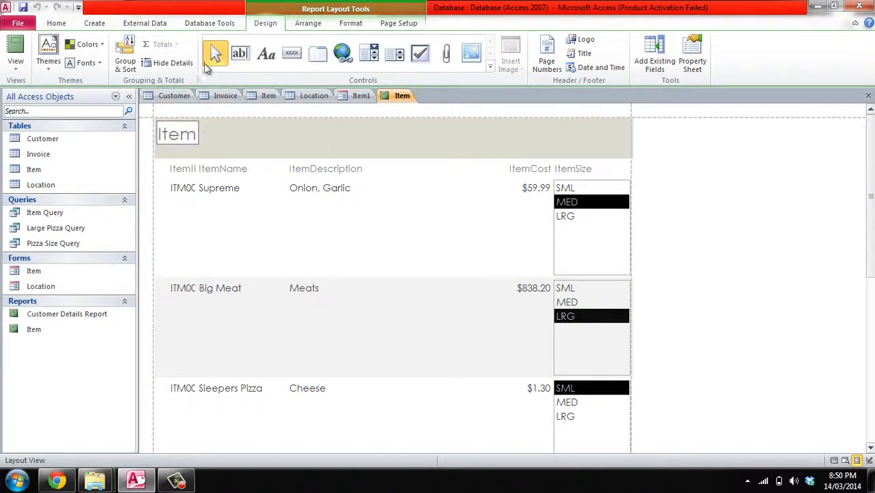
pyautogui.click(194, 134)
pyautogui.write('R')
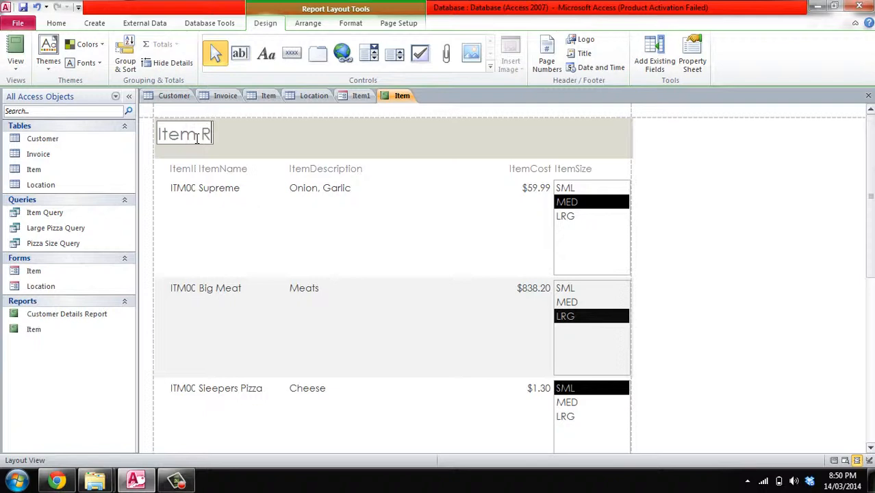
pyautogui.write('eport')
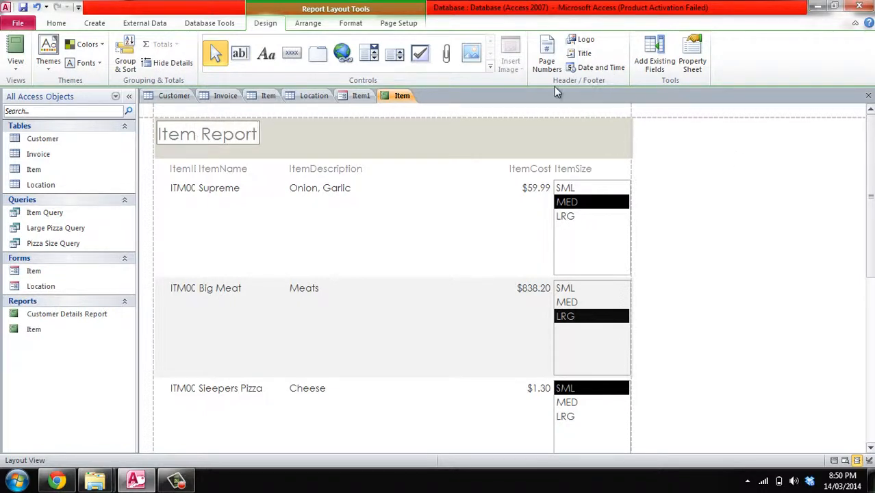
# - Add a page number at the top of the page and place the "download" picture as a logo in the middle of the report header
pyautogui.click(547, 62)
pyautogui.click(489, 134)
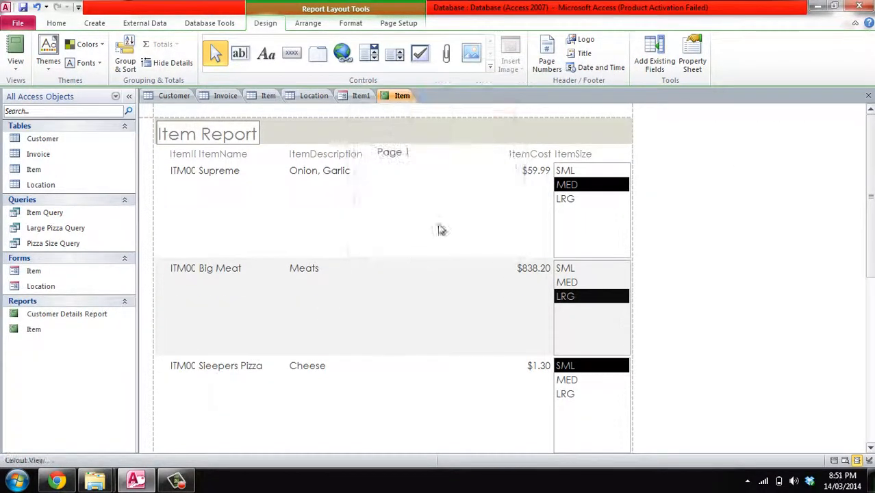
pyautogui.click(585, 39)
pyautogui.click(151, 103)
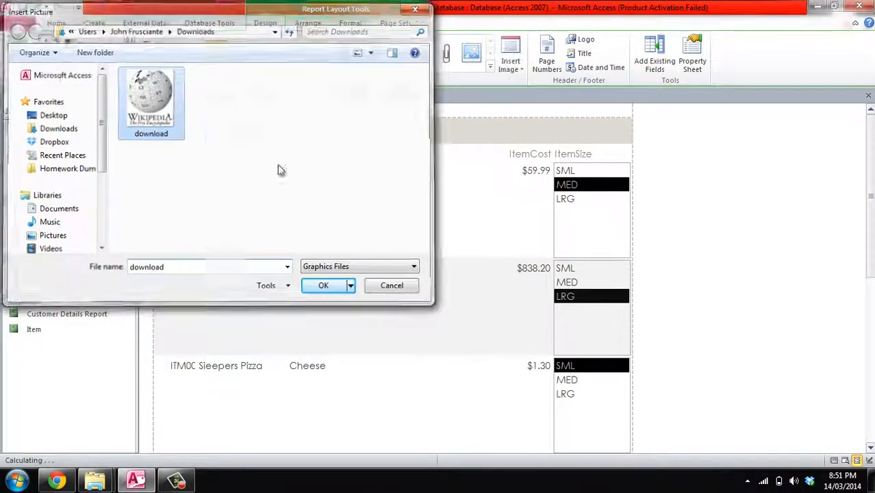
pyautogui.press('Return')
pyautogui.moveTo(172, 128); pyautogui.dragTo(382, 132)
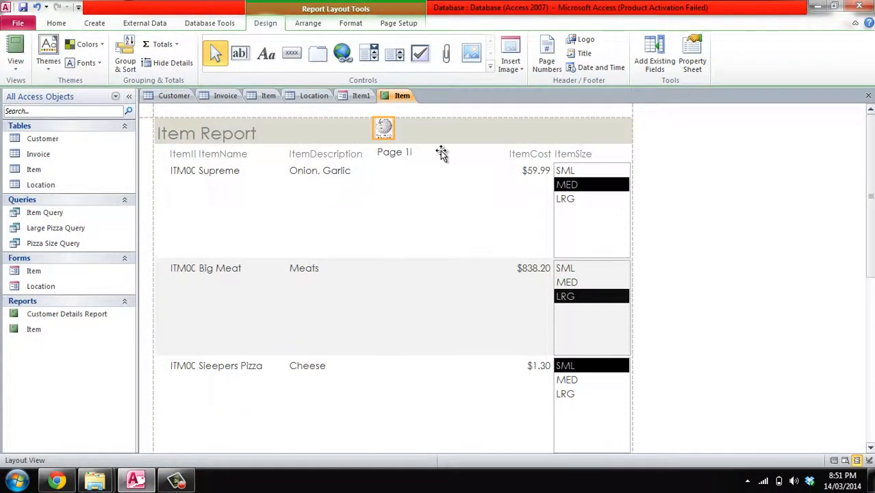
# - Add the date in long format and the time with seconds to the report header
pyautogui.click(581, 54)
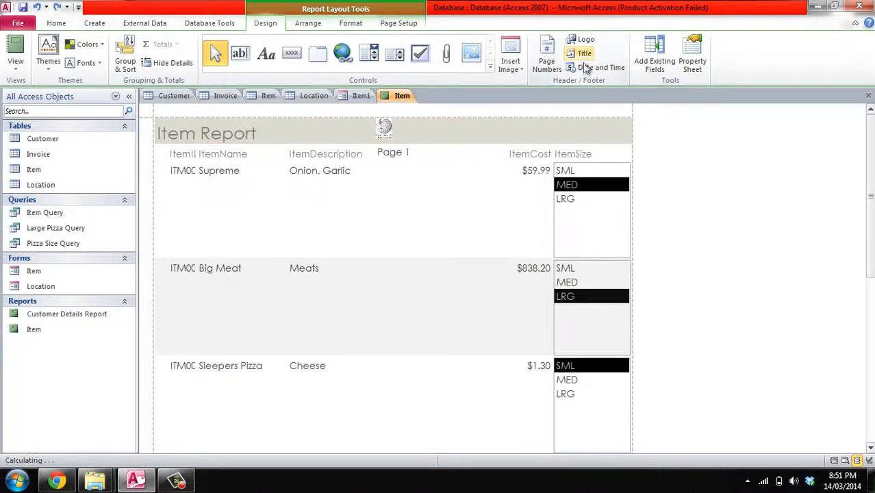
pyautogui.click(600, 68)
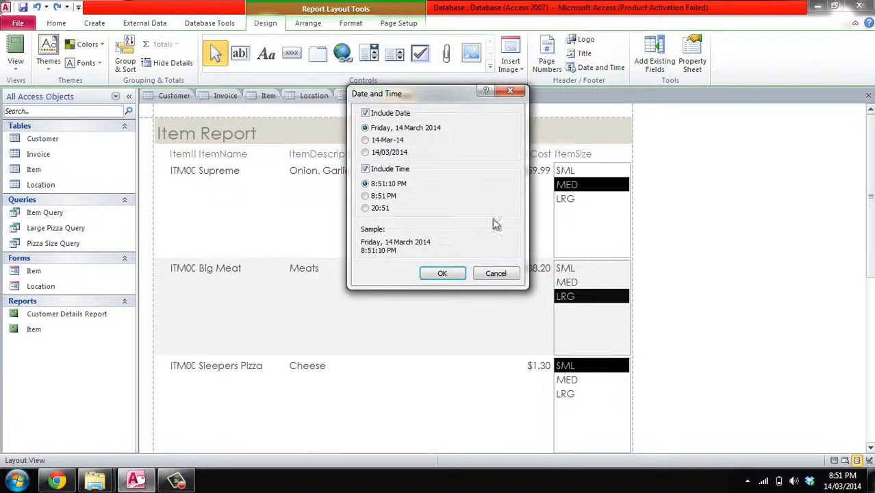
pyautogui.click(444, 273)
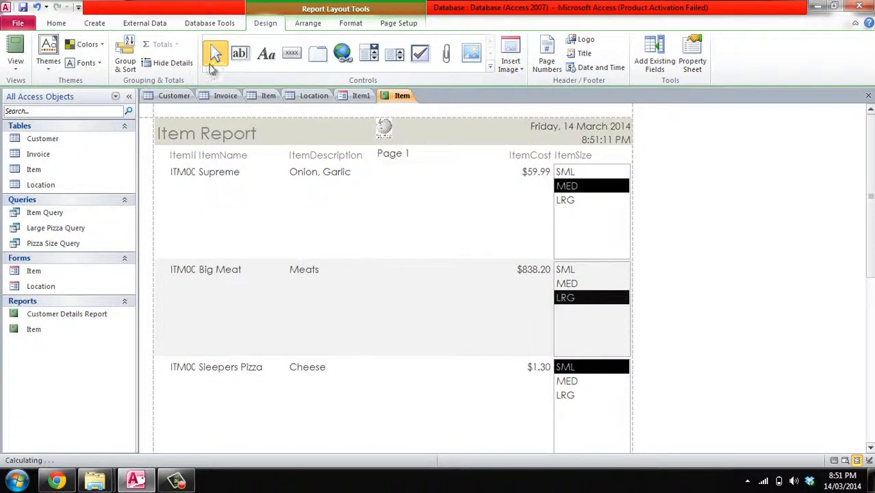
# - Set the report heading's font to Aparajita and give it a dark grey background fill
pyautogui.click(308, 25)
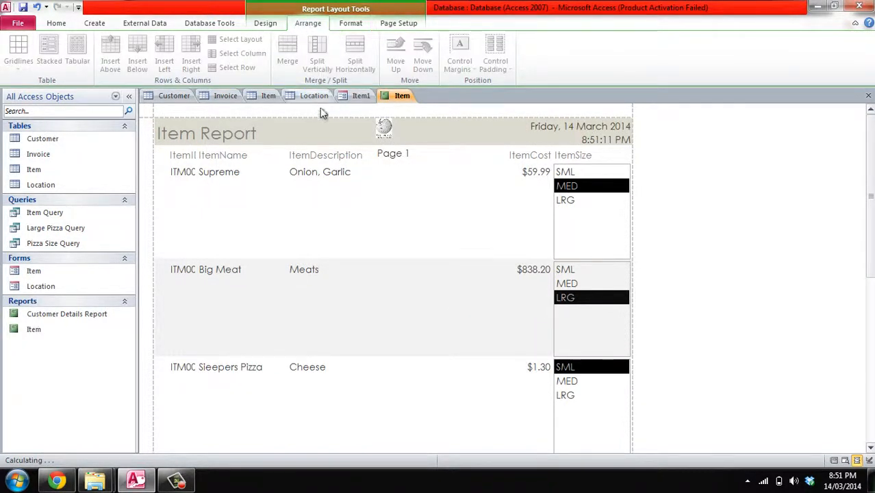
pyautogui.click(326, 180)
pyautogui.click(353, 23)
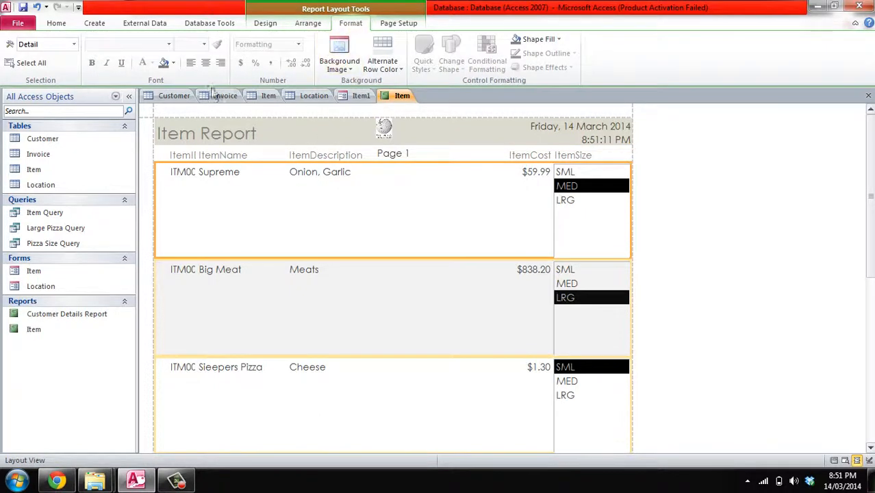
pyautogui.click(181, 134)
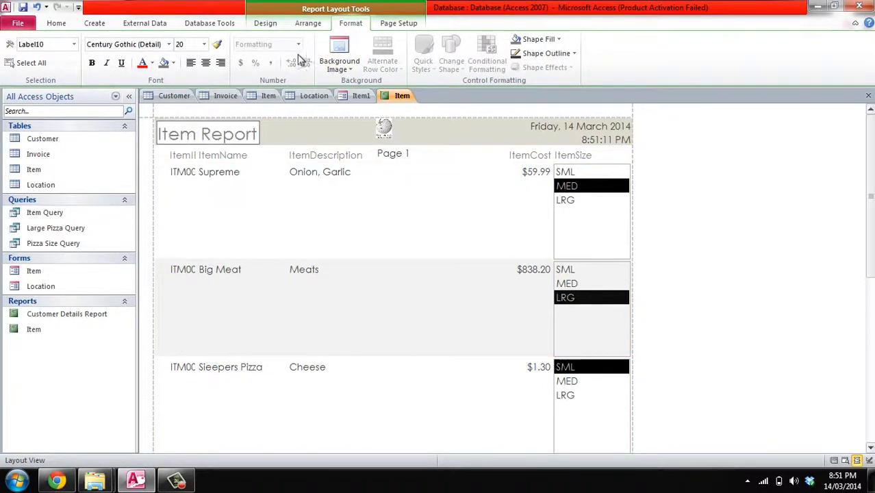
pyautogui.click(167, 134)
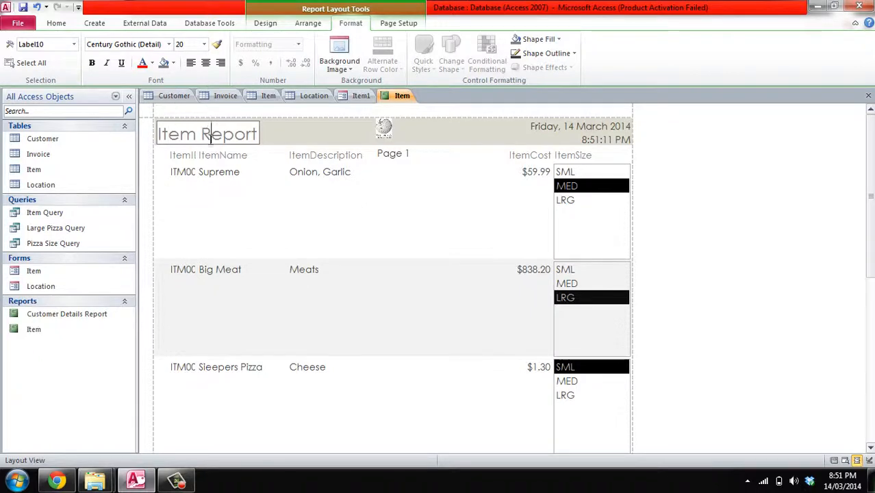
pyautogui.moveTo(159, 133); pyautogui.dragTo(258, 134)
pyautogui.click(168, 44)
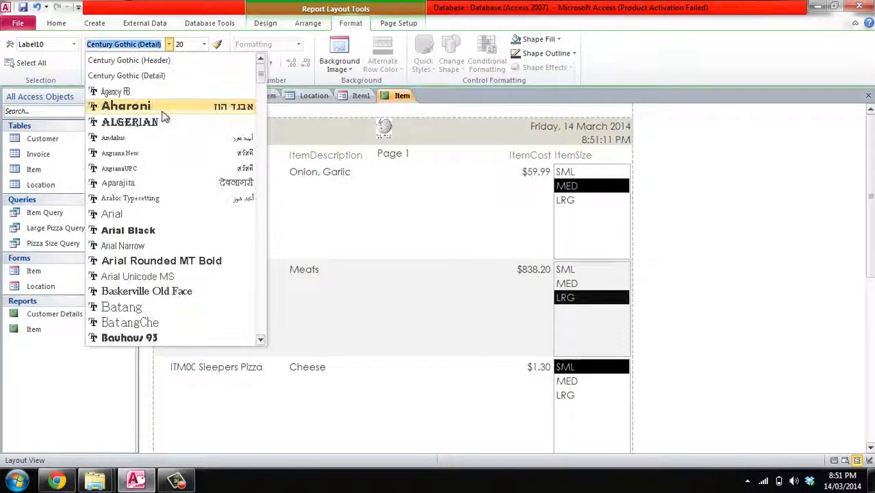
pyautogui.click(137, 182)
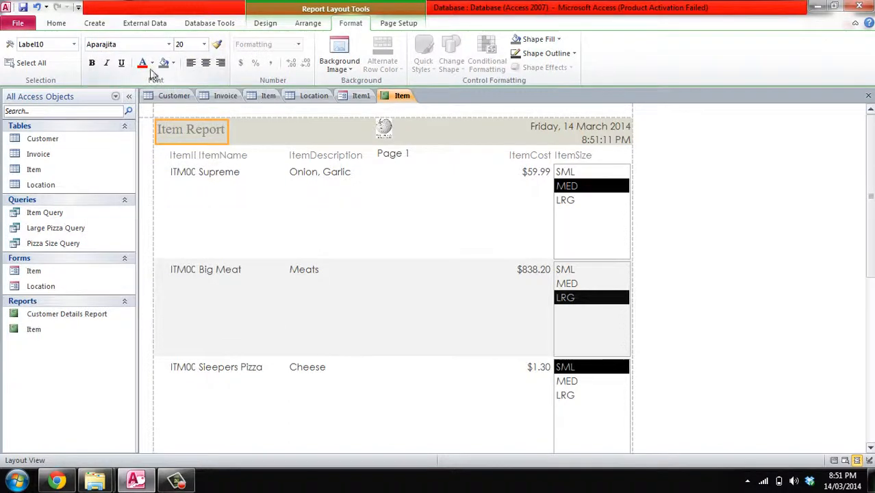
pyautogui.click(173, 63)
pyautogui.click(629, 88)
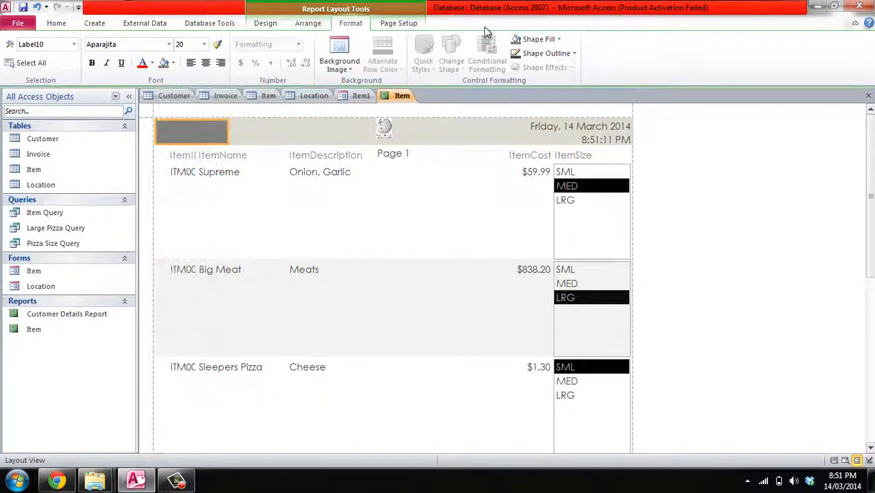
# - Try the report in landscape orientation, look at its column settings and return it to portrait
pyautogui.click(387, 26)
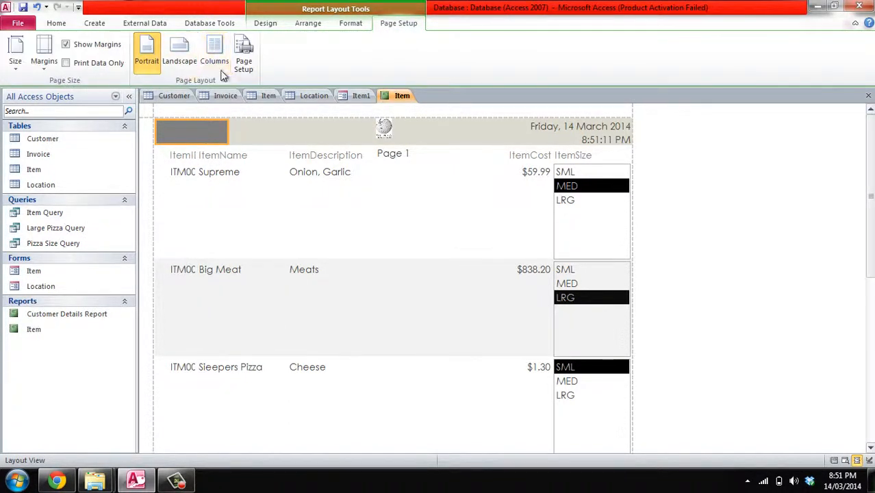
pyautogui.click(179, 52)
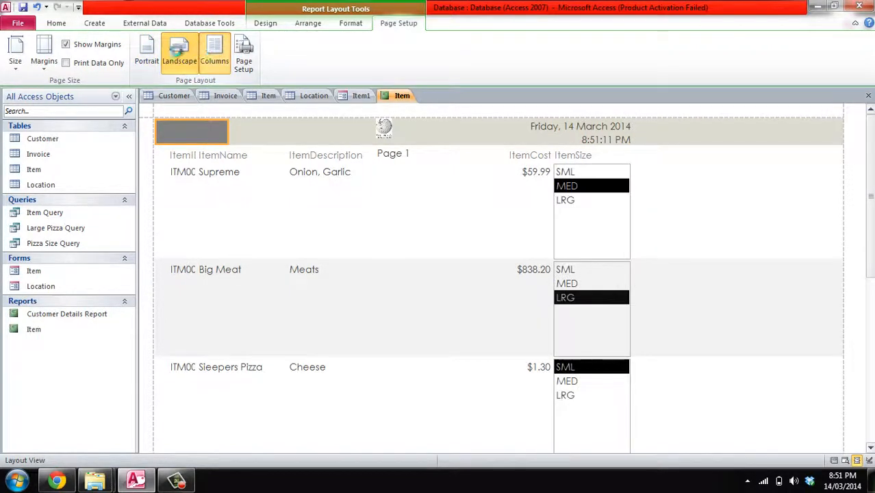
pyautogui.click(214, 54)
pyautogui.click(463, 281)
pyautogui.click(146, 51)
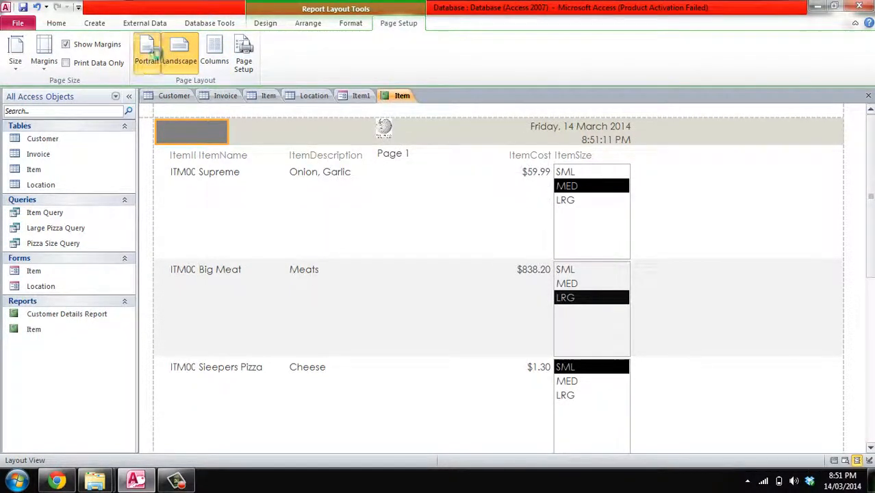
pyautogui.click(66, 24)
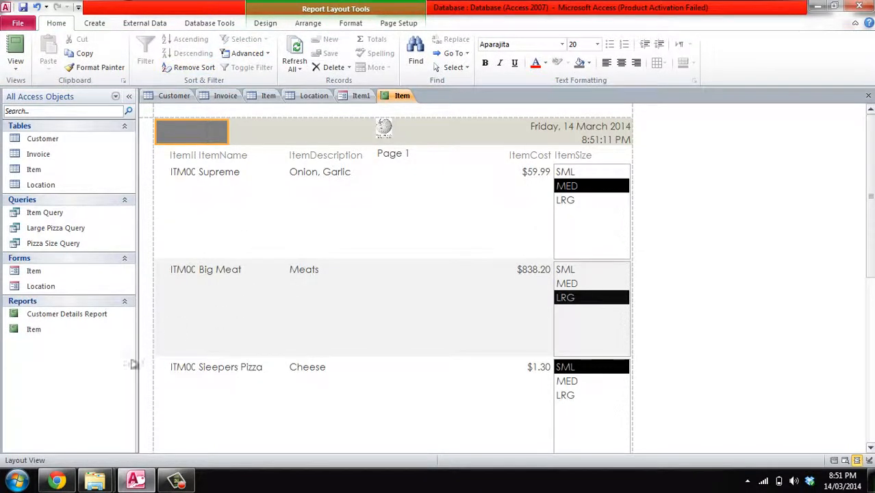
pyautogui.click(174, 479)
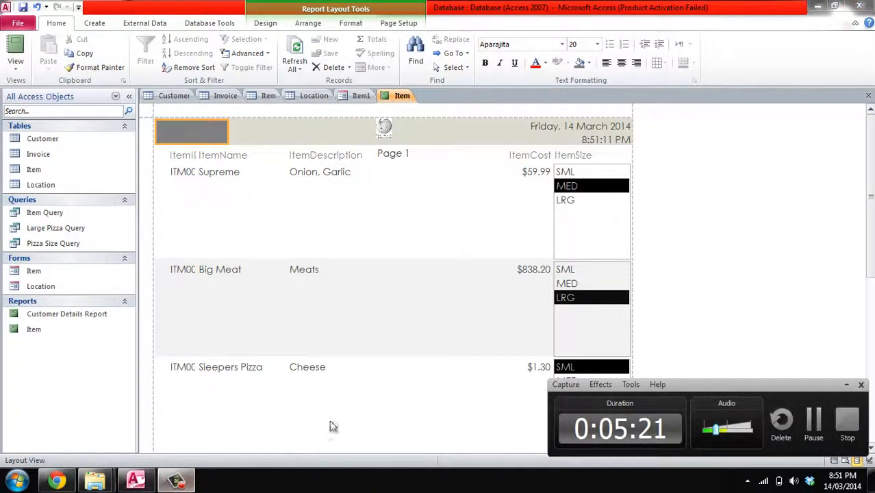